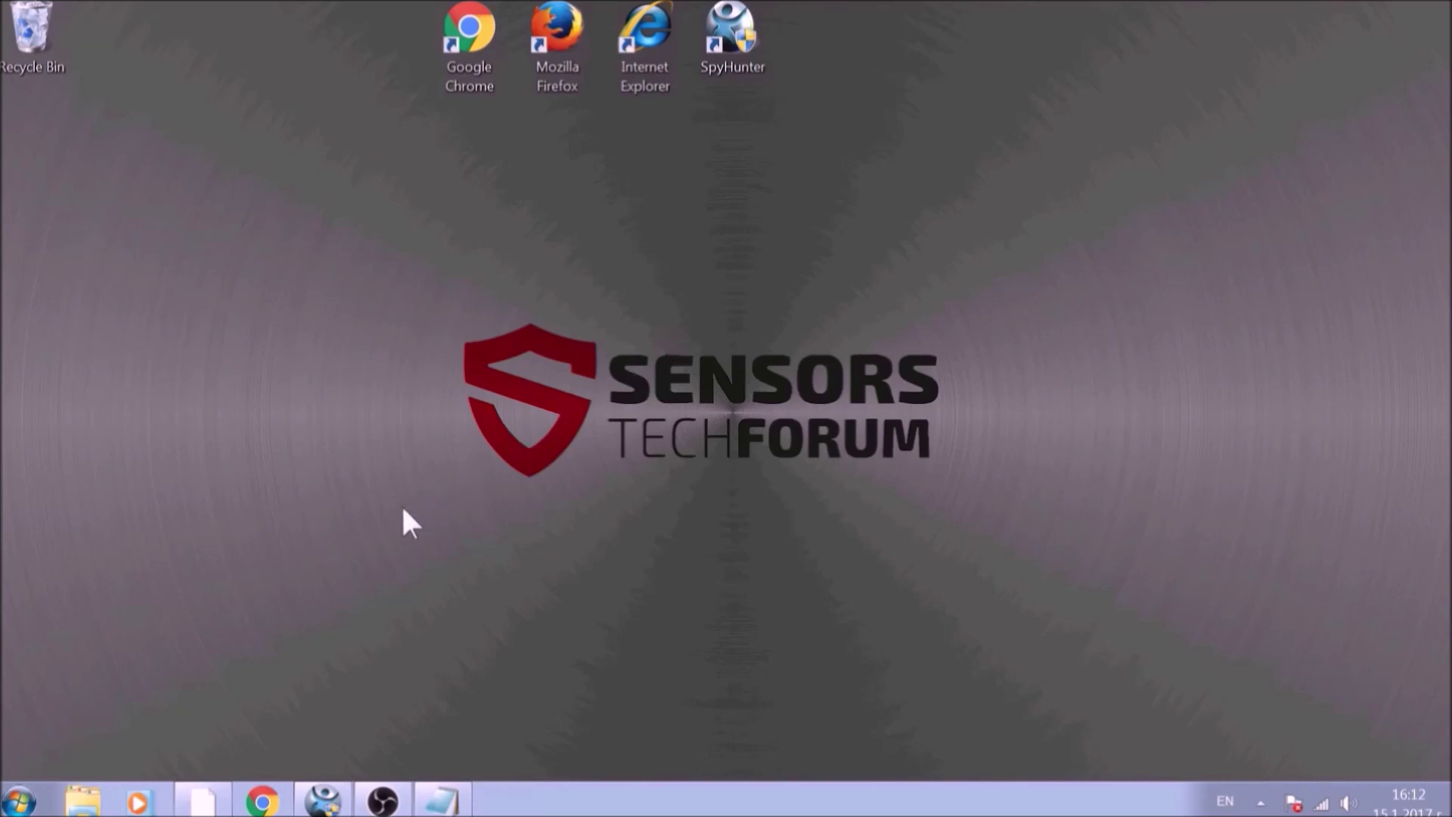
# Step: Run APPWIZ.CPL from the Win+R Run dialog to open Programs and Features
pyautogui.press('super+r')
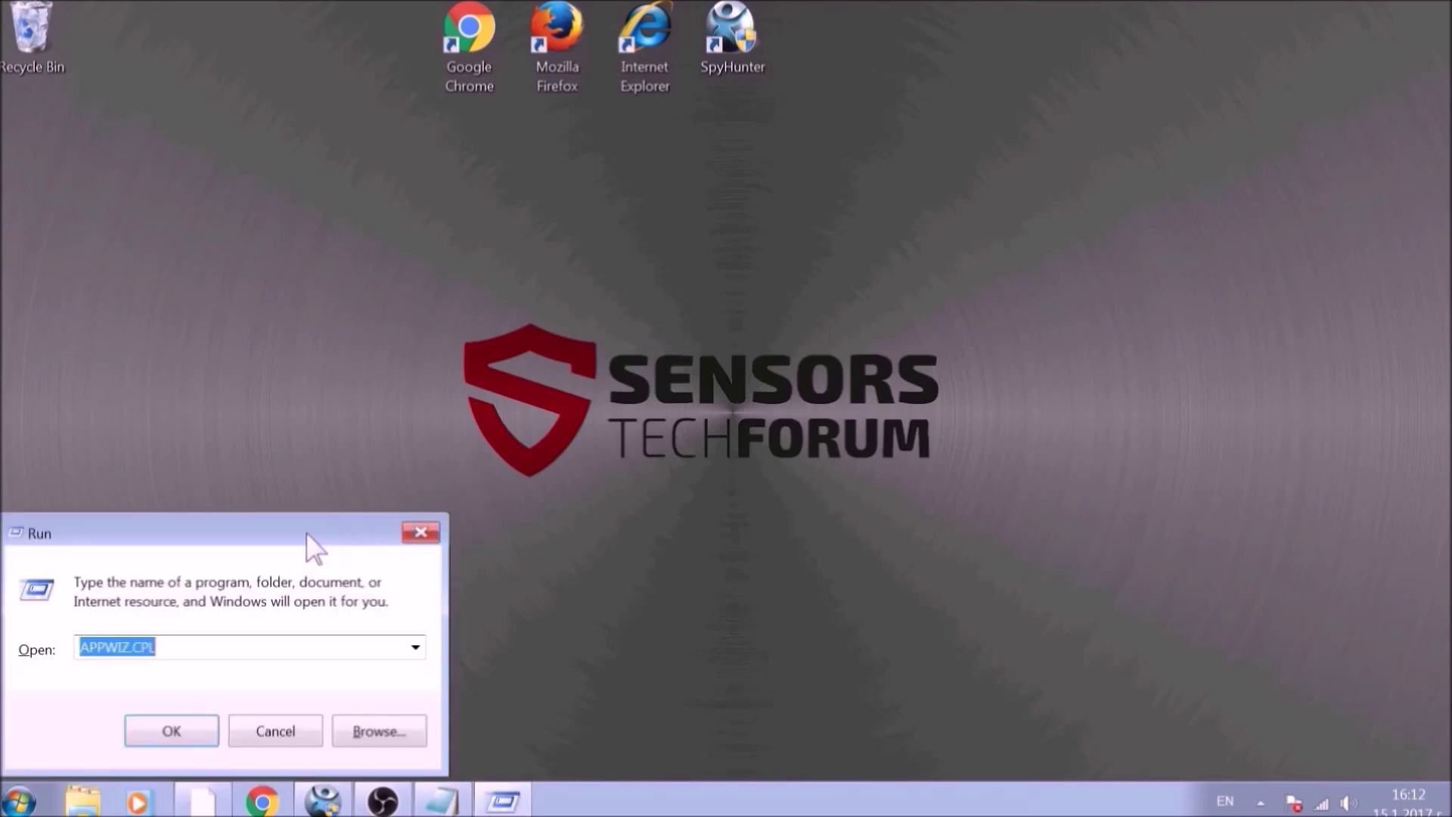
pyautogui.moveTo(316, 546); pyautogui.dragTo(738, 309)
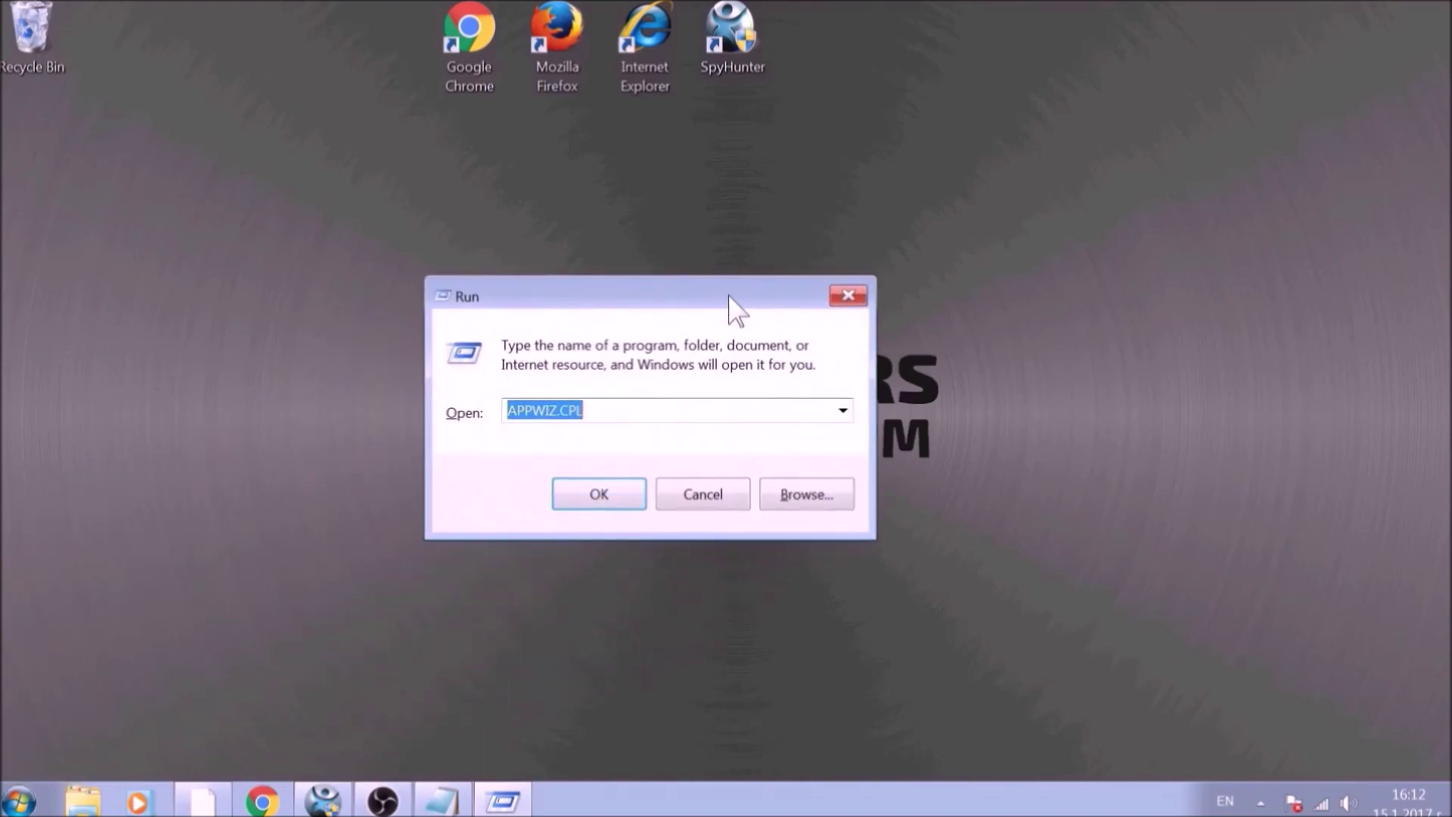
pyautogui.write('APPWIZ')
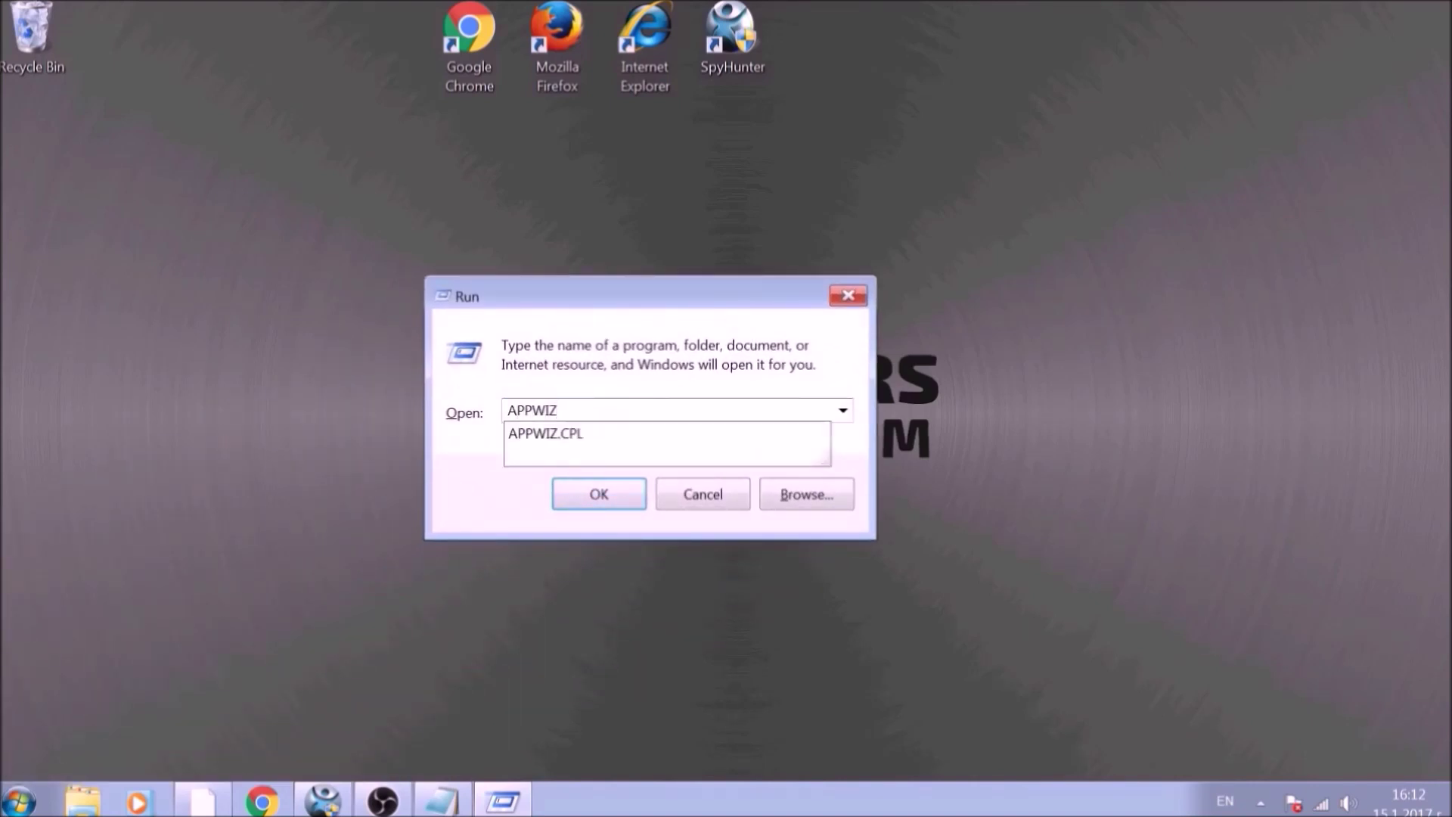
pyautogui.write('.CPL')
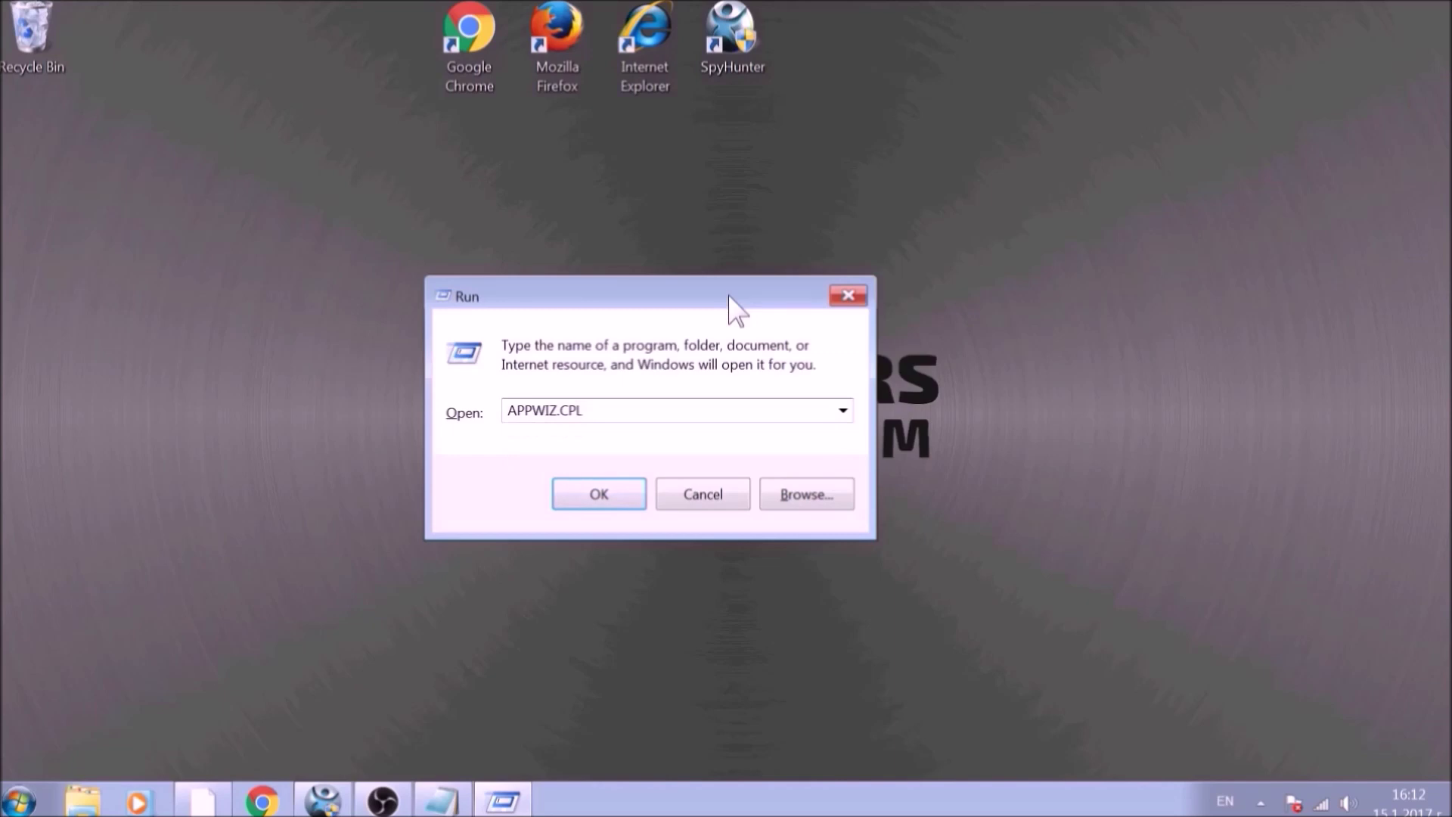
pyautogui.click(592, 490)
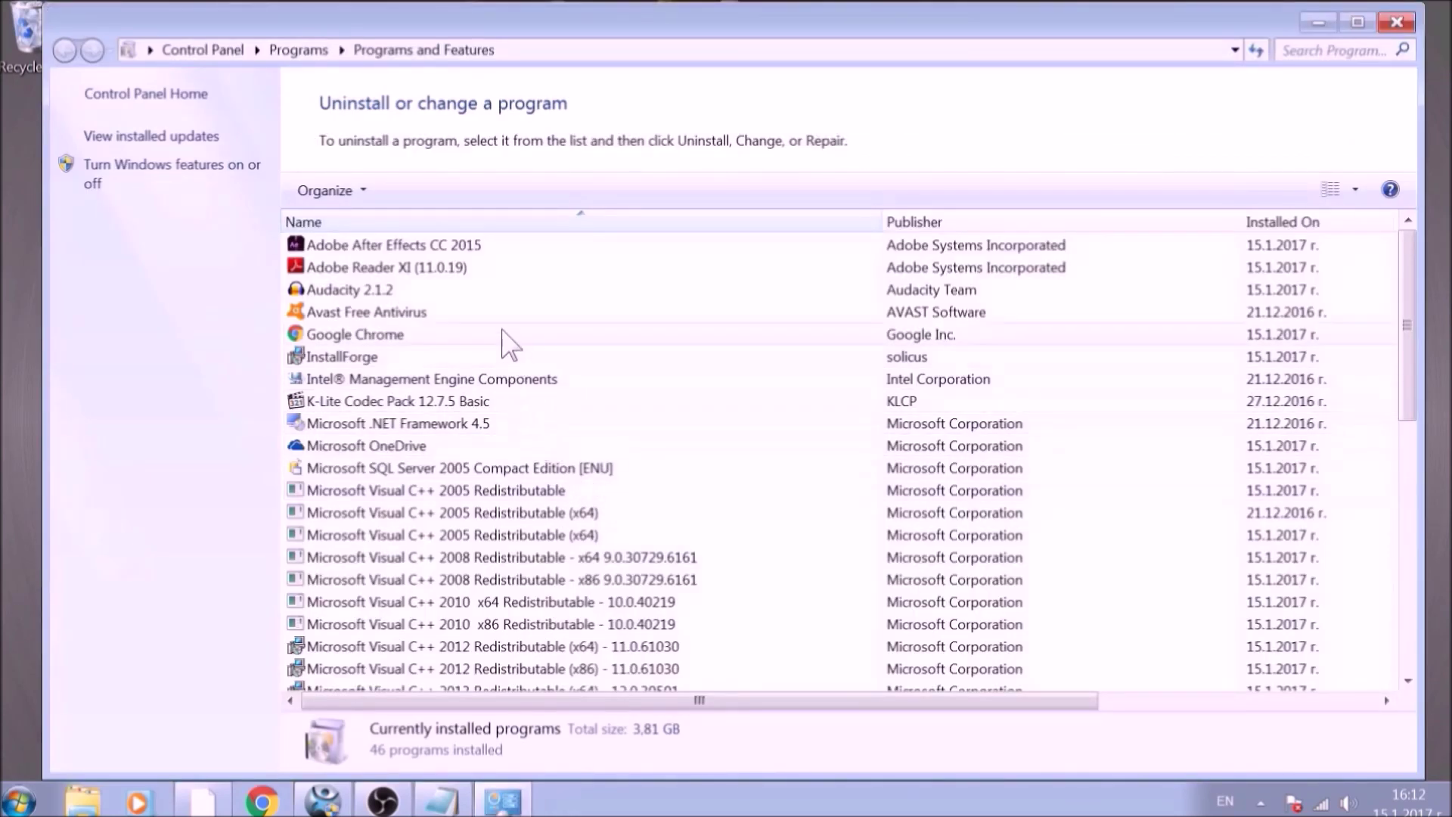
# Step: Uninstall SUSPICIOUS PROGRAM, confirm and acknowledge its removal, then close Programs and Features
pyautogui.scroll(-1, 507, 337)
pyautogui.scroll(-8, 506, 337)
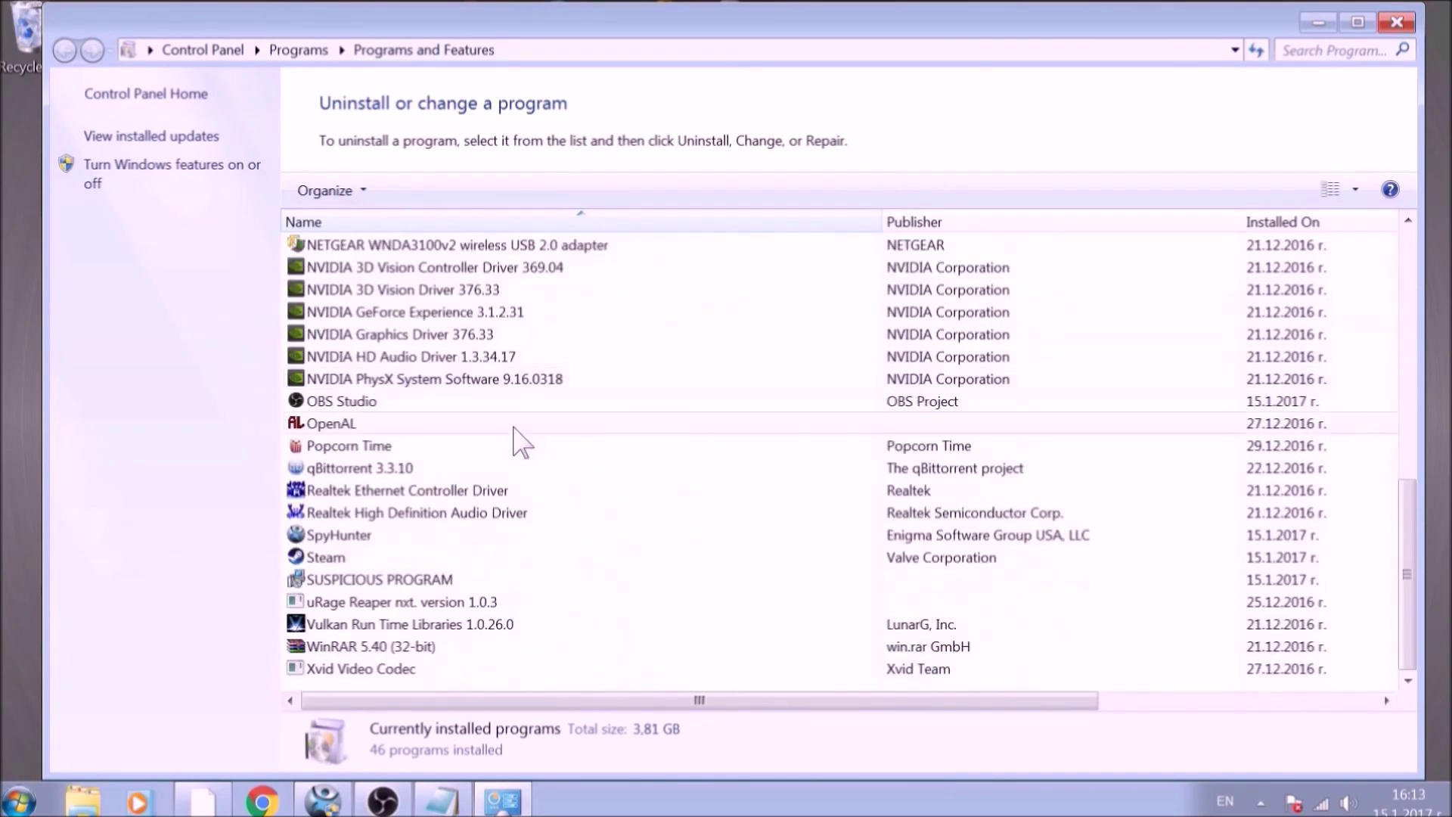
pyautogui.click(488, 580)
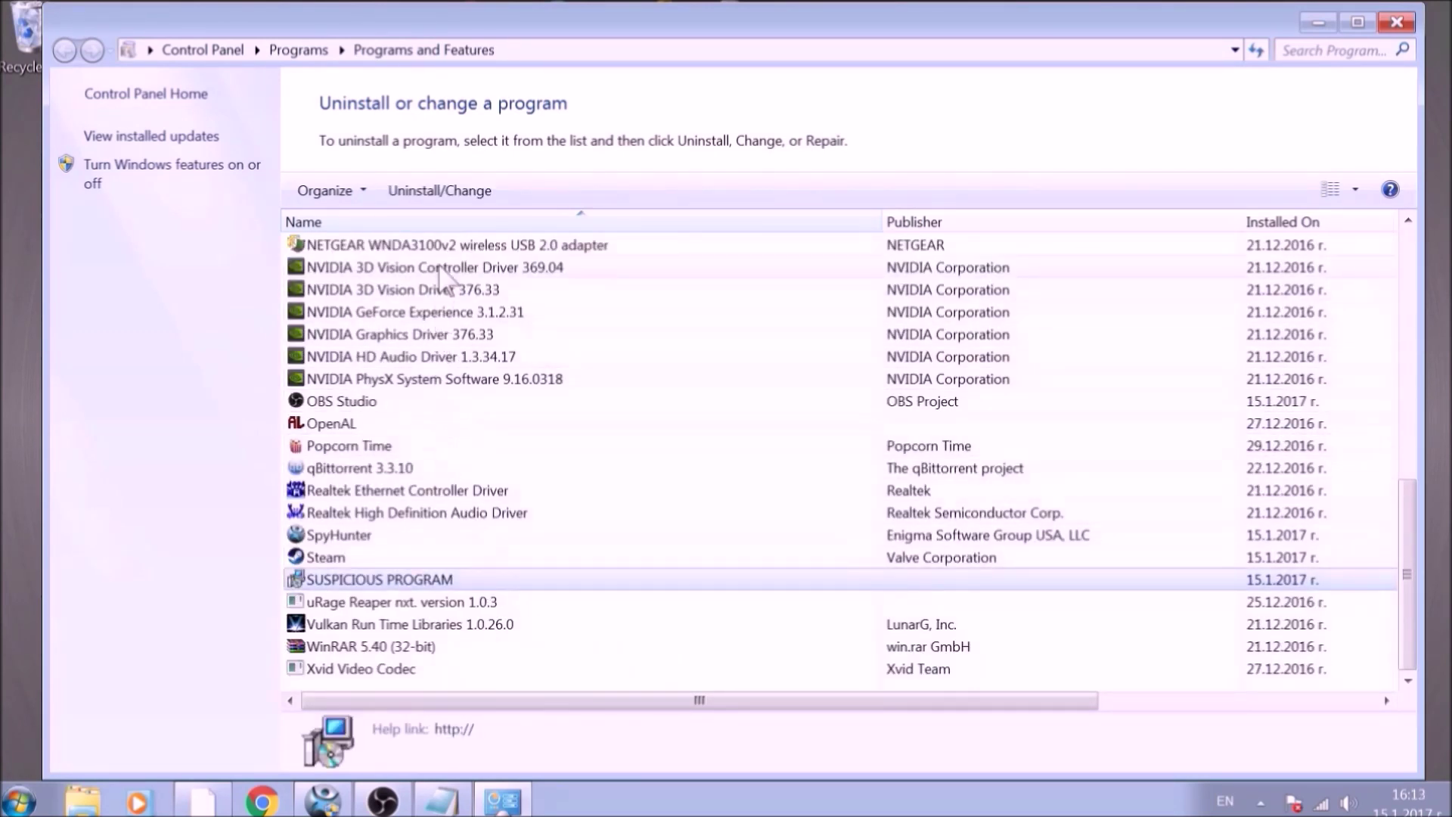
pyautogui.click(454, 197)
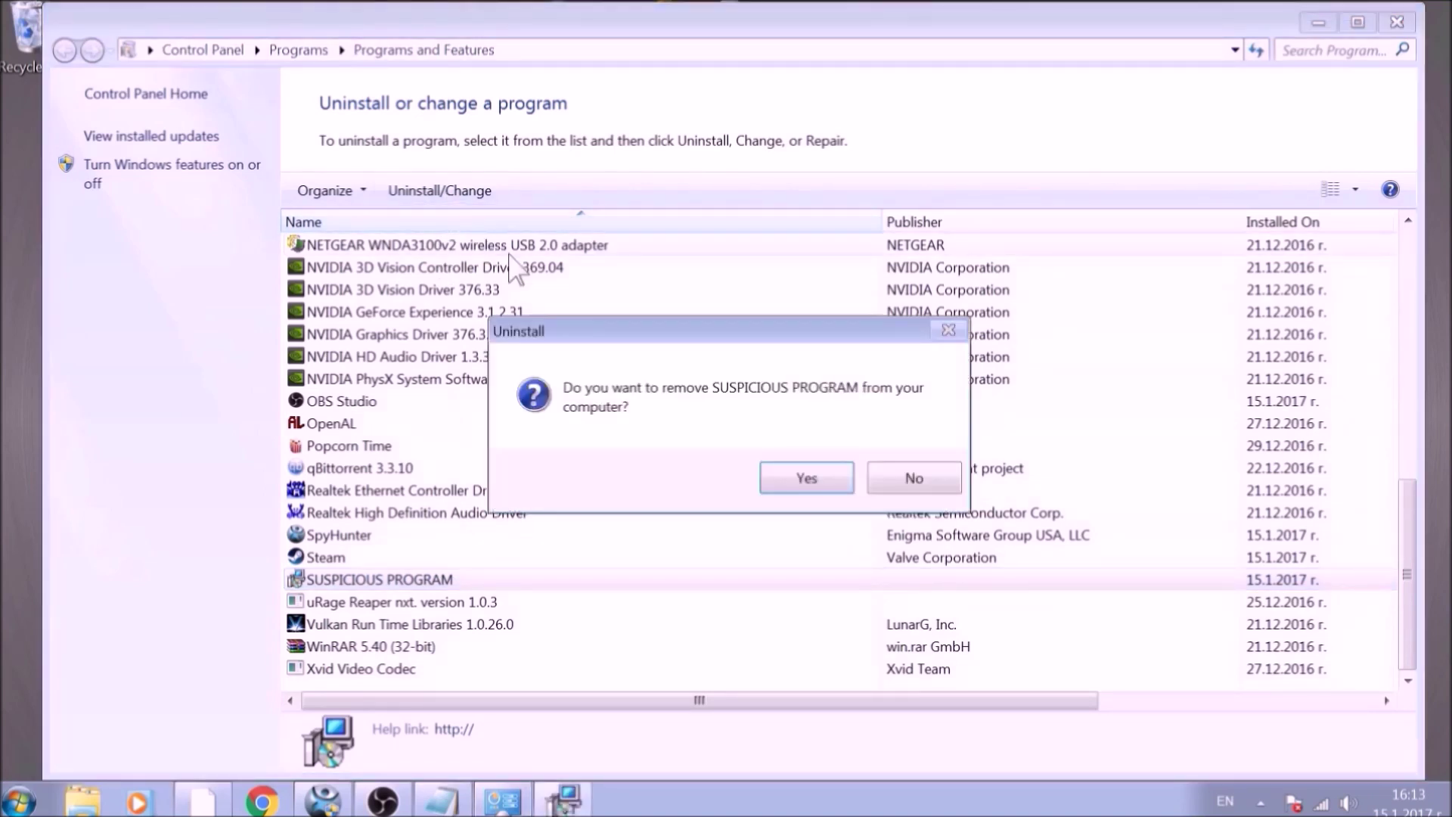
pyautogui.click(805, 479)
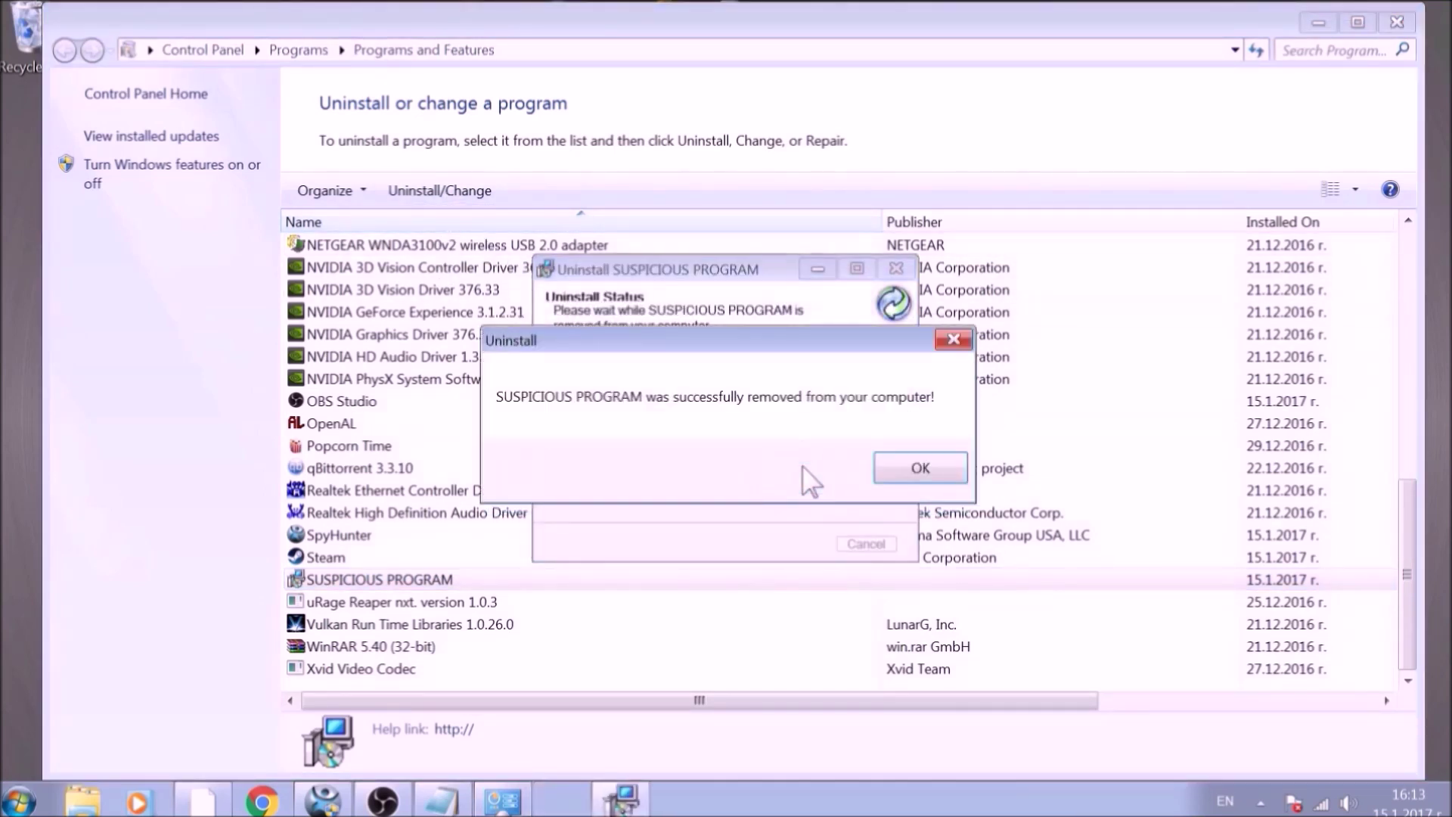
pyautogui.click(905, 467)
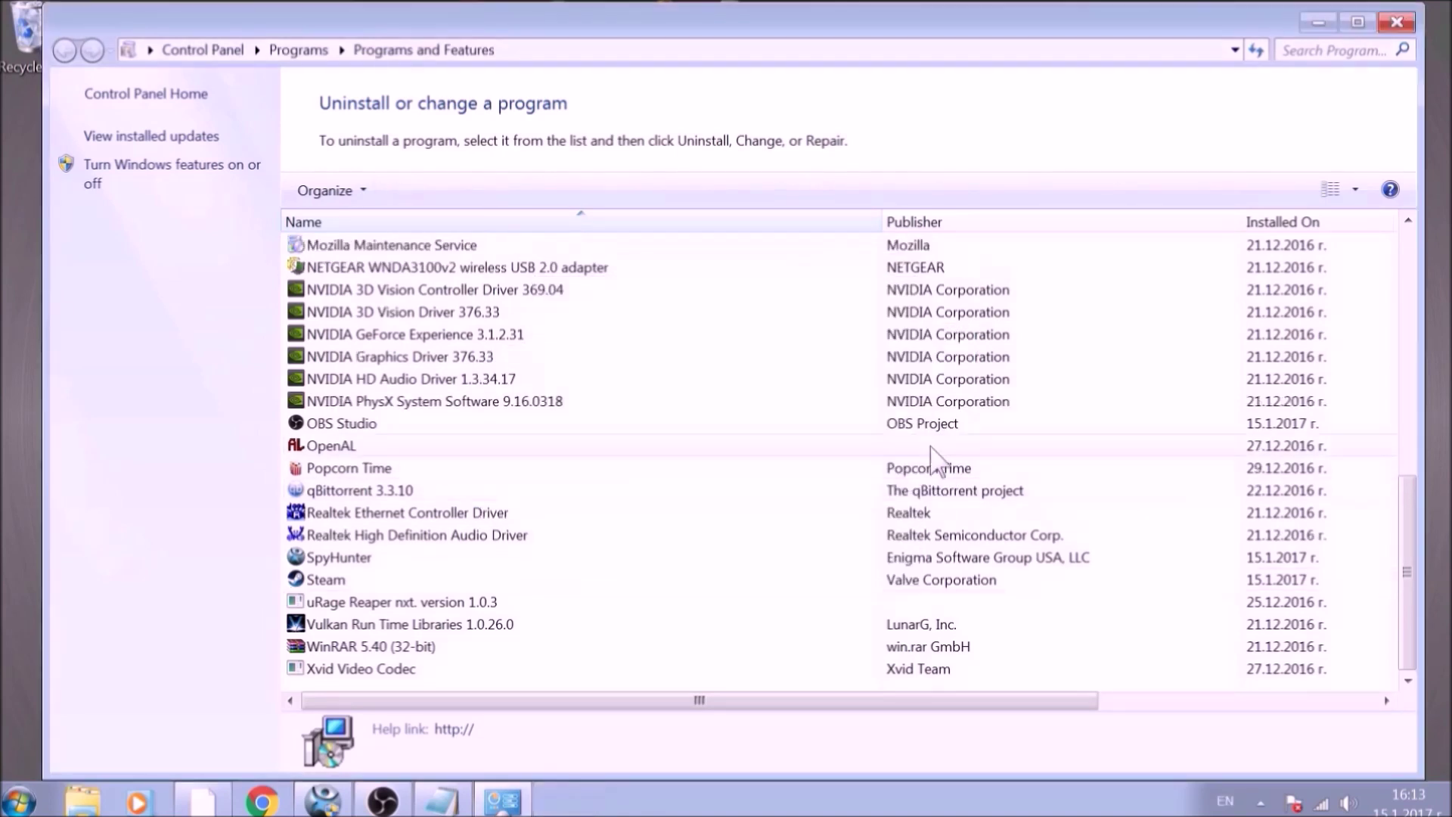
pyautogui.click(1397, 22)
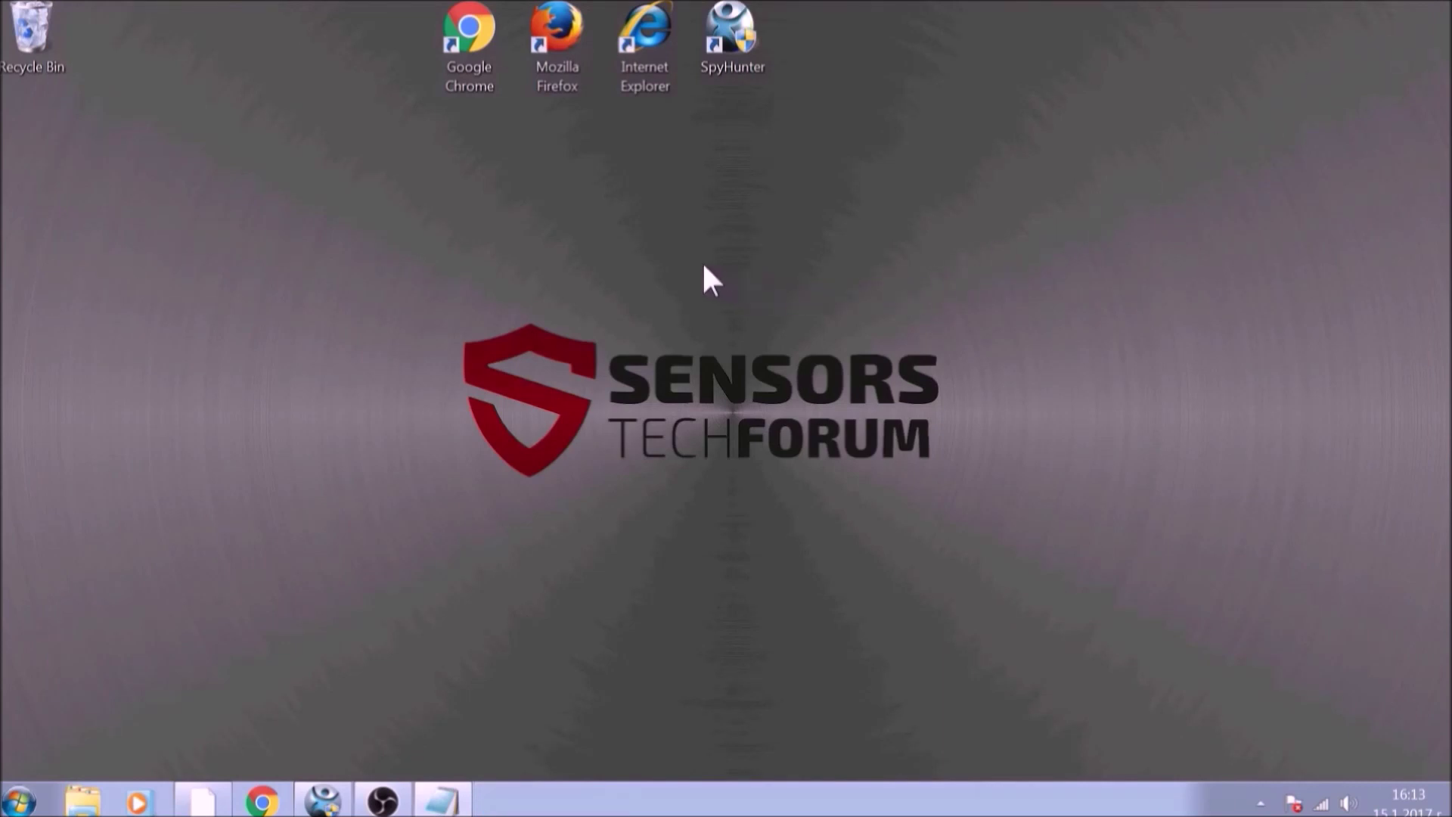
# Step: Launch Chrome and go to chrome://net-internals/#dns
pyautogui.doubleClick(488, 50)
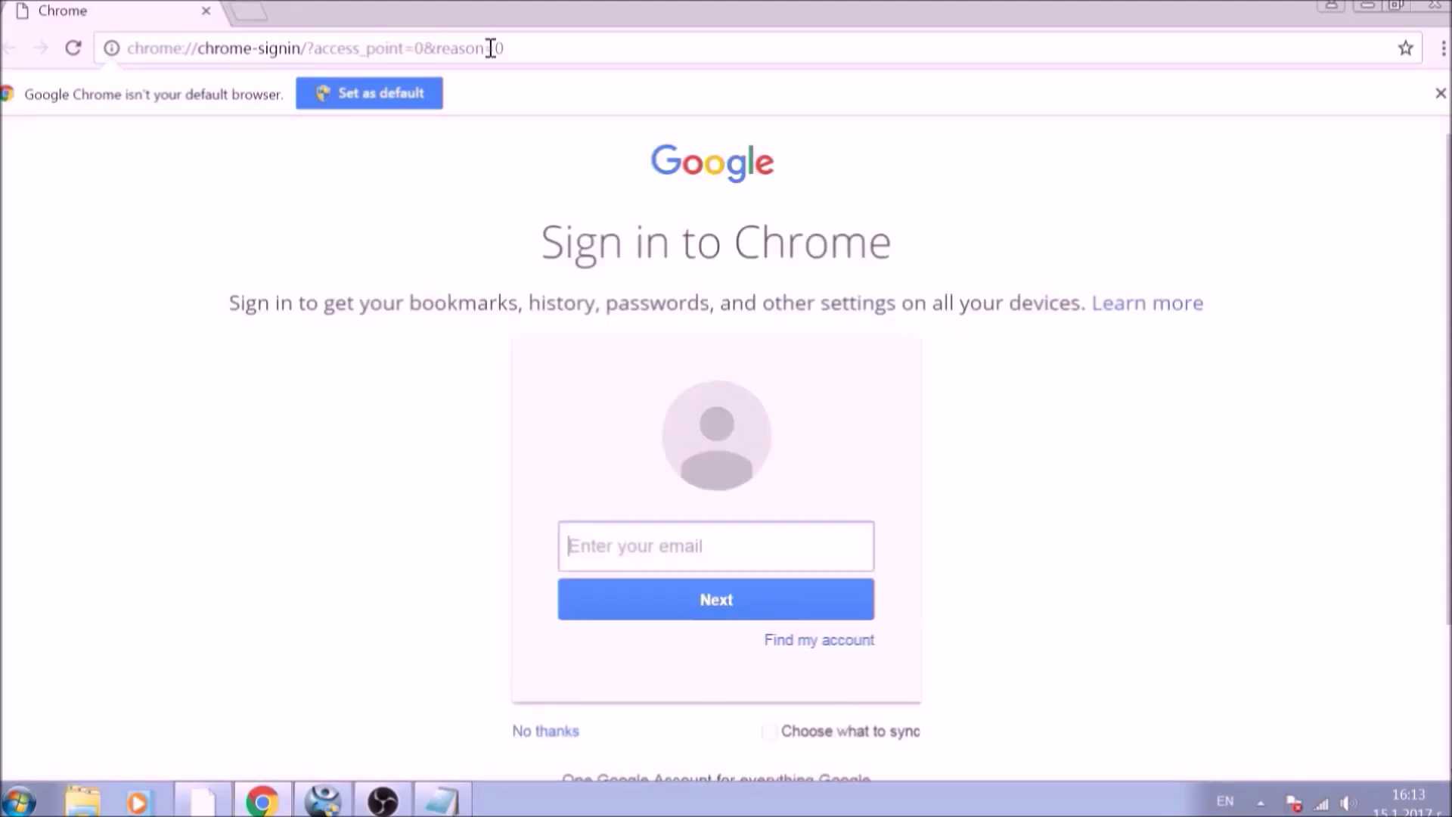
pyautogui.click(512, 47)
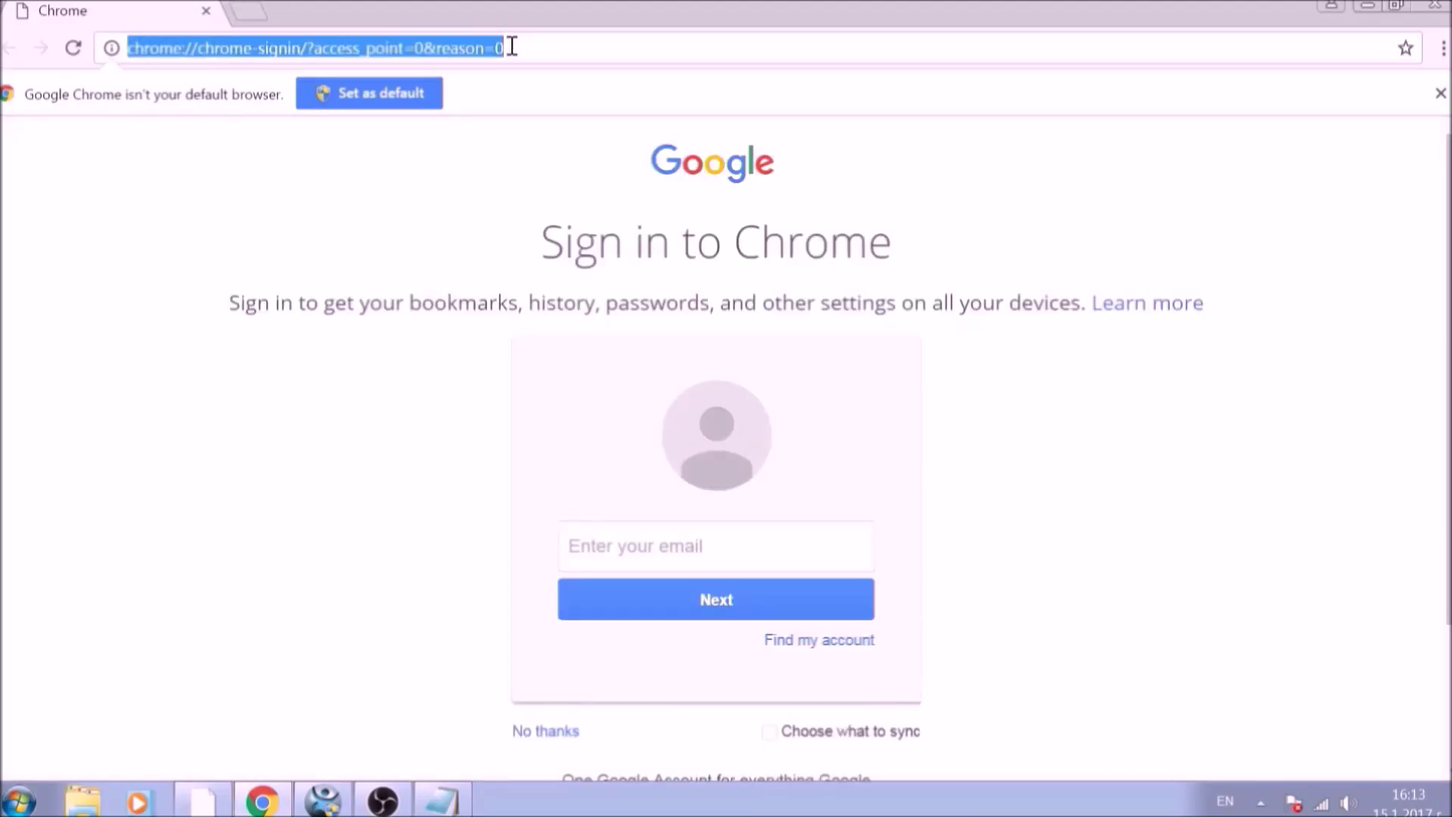
pyautogui.write('CHROME')
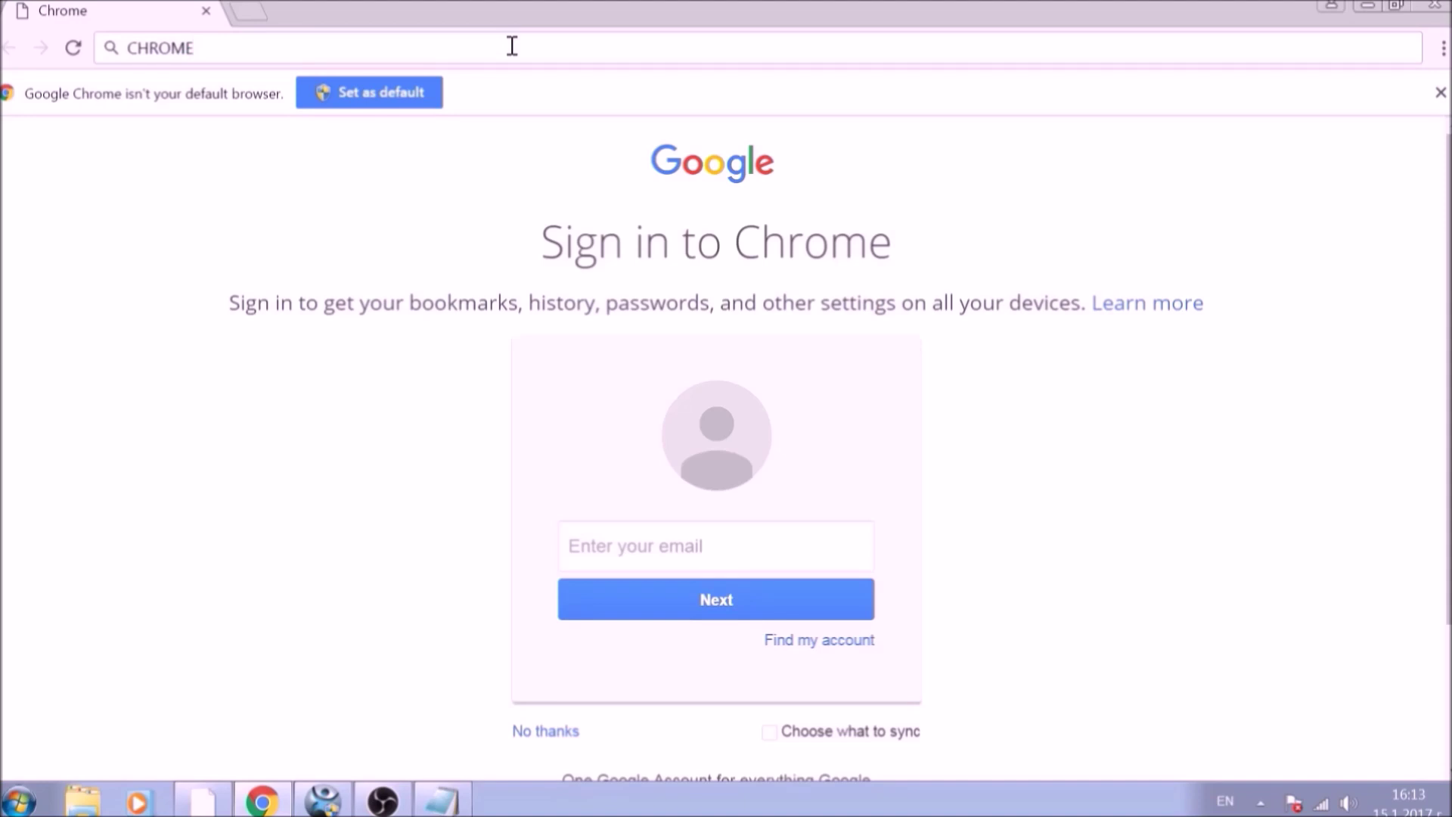
pyautogui.write('://NE')
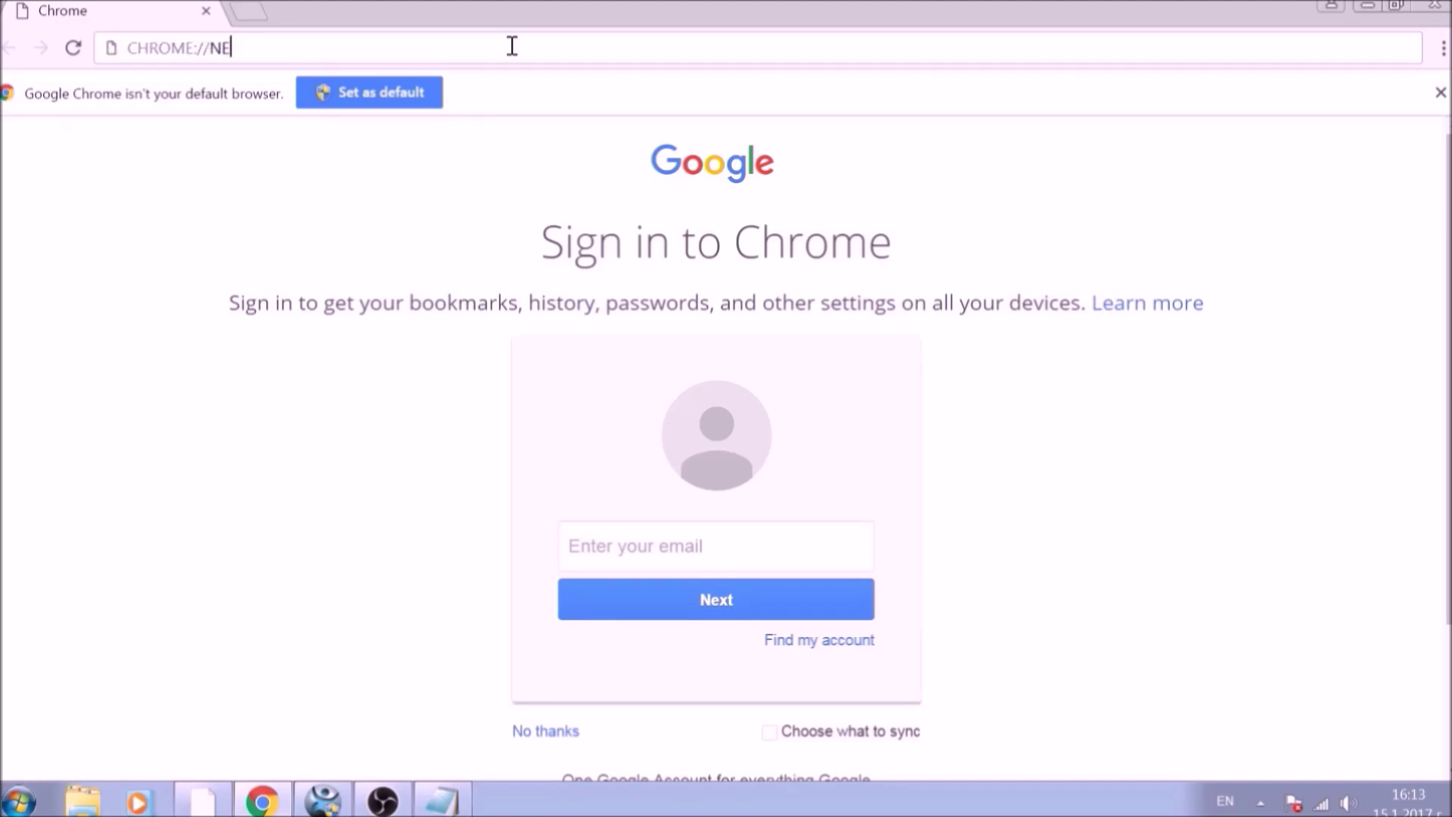
pyautogui.write('T-INTER')
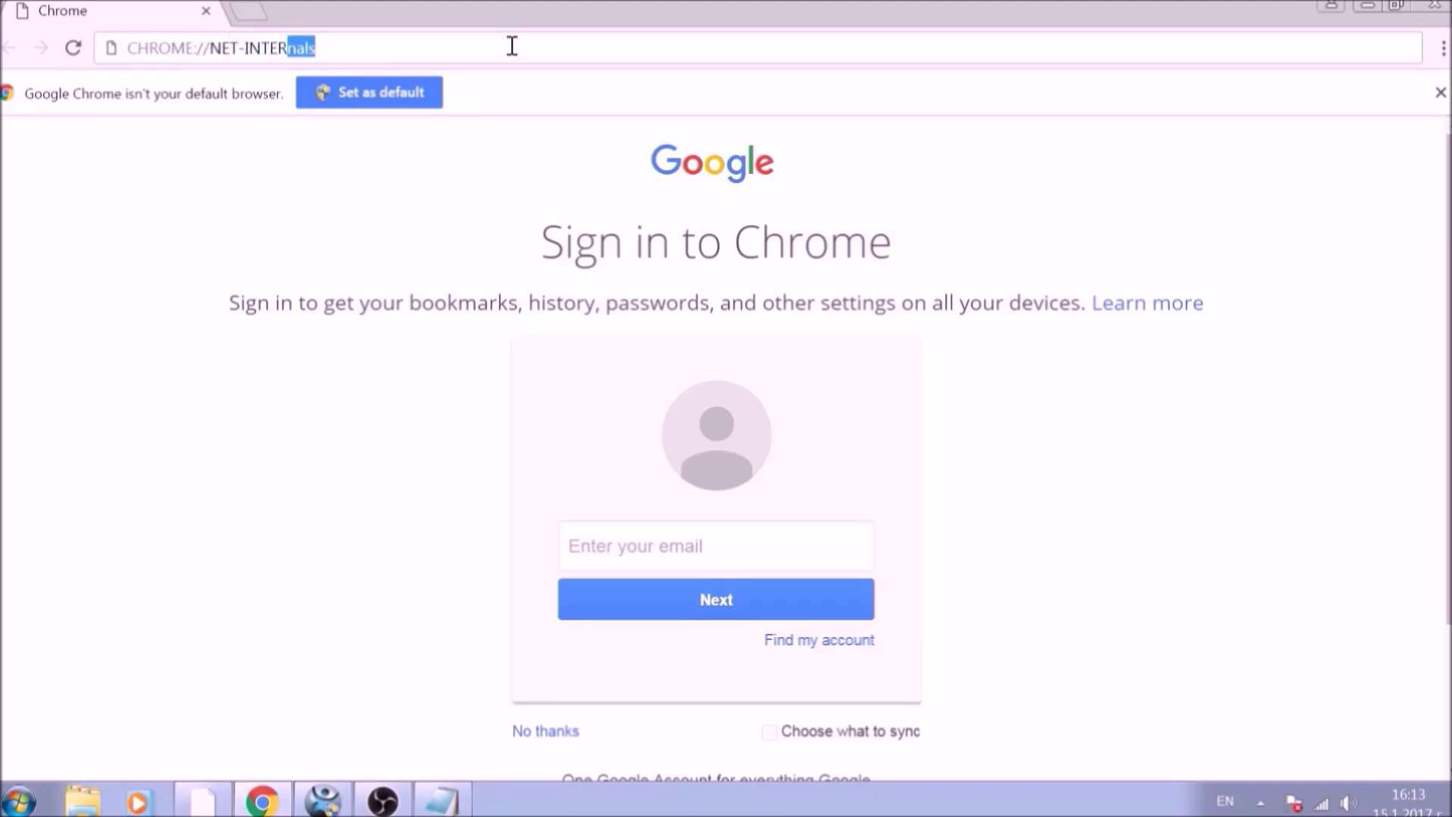
pyautogui.write('NALS/#DNS')
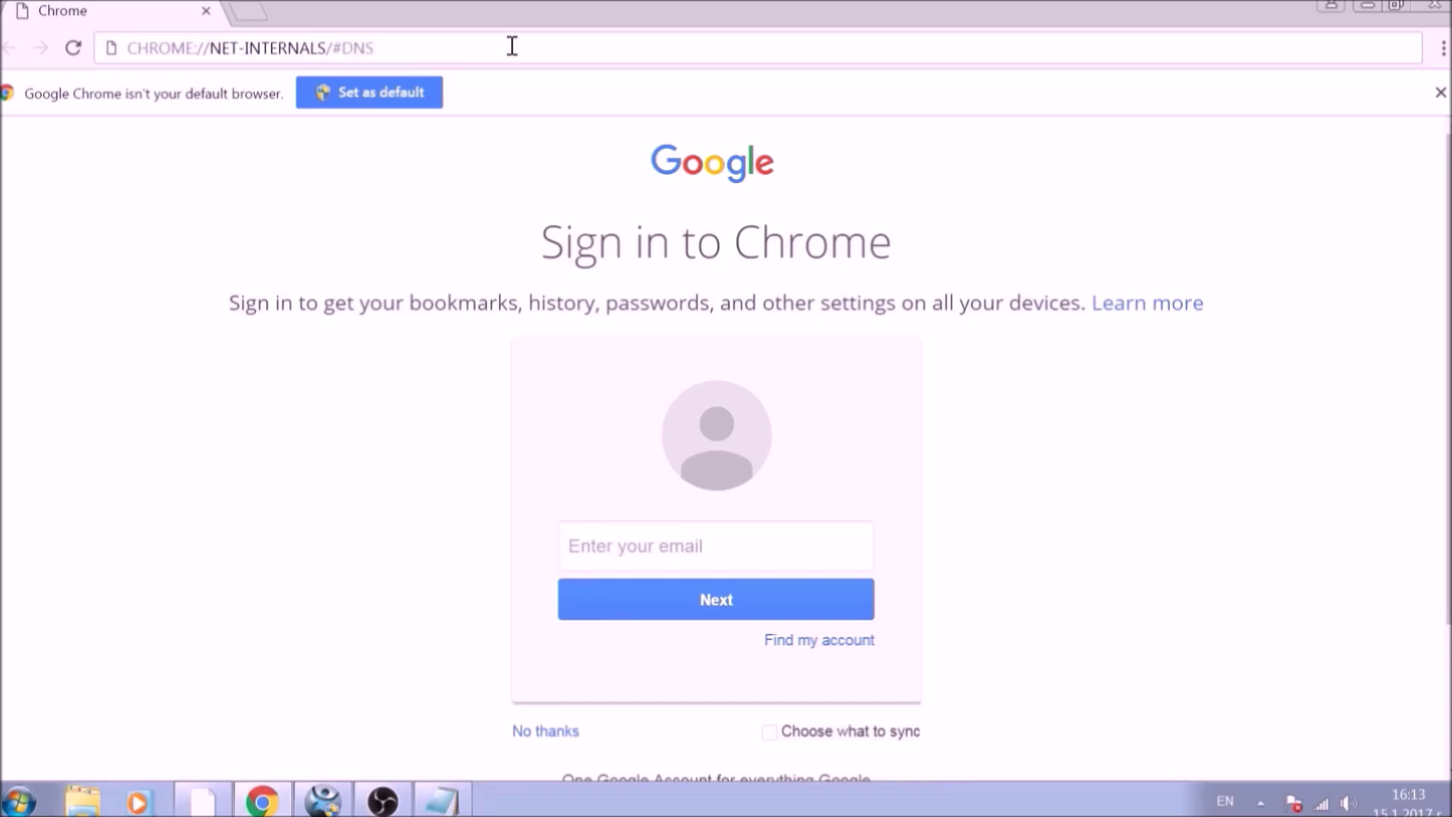
pyautogui.press('Return')
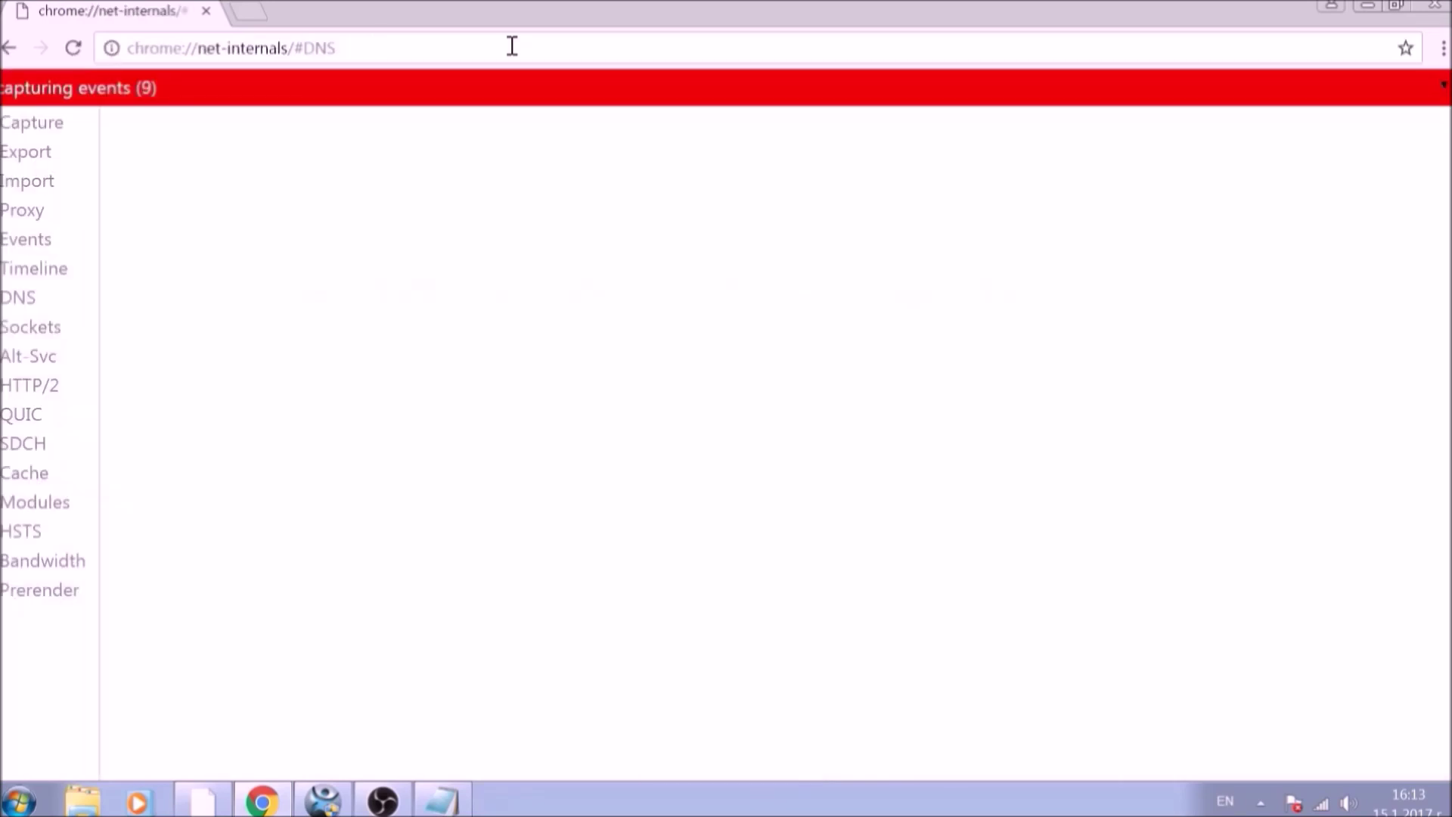
# Step: Clear Chrome's DNS host cache to 0 entries and view the HTTP cache statistics
pyautogui.click(25, 304)
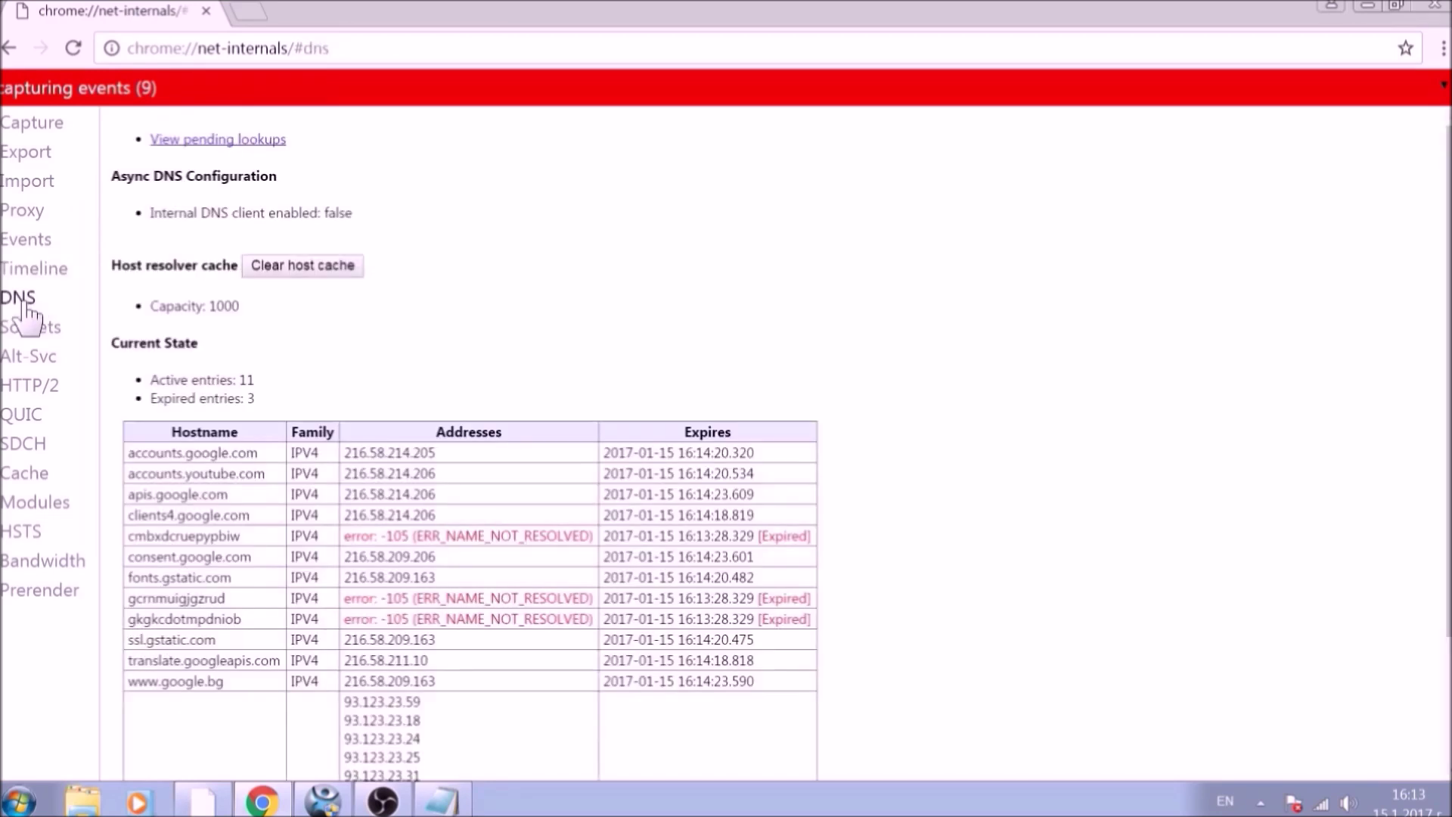
pyautogui.click(305, 272)
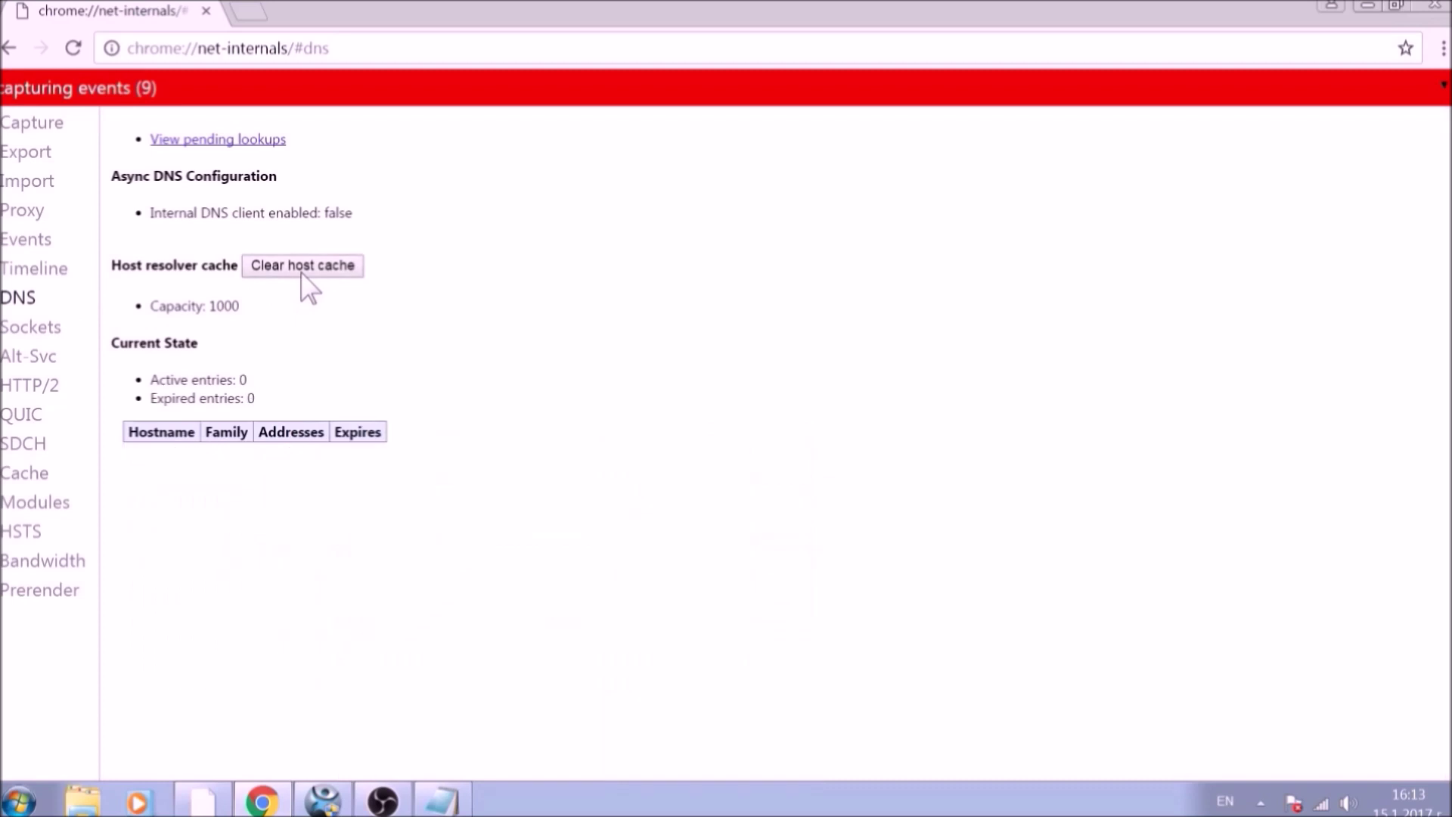
pyautogui.click(56, 477)
pyautogui.scroll(-6, 155, 436)
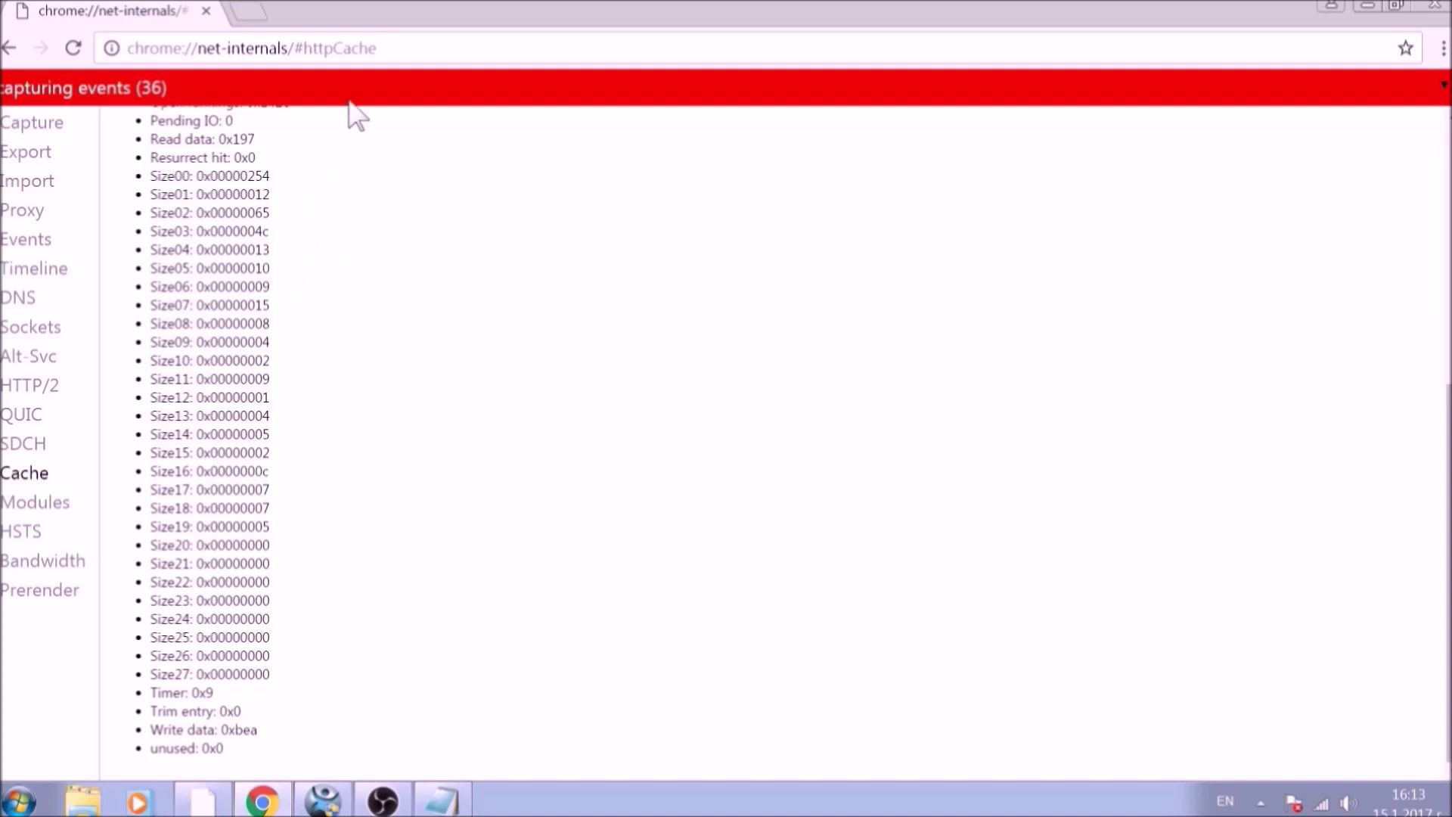
# Step: Navigate to chrome://settings/clearBrowserData, fixing a typo in the address
pyautogui.click(371, 47)
pyautogui.write('CH')
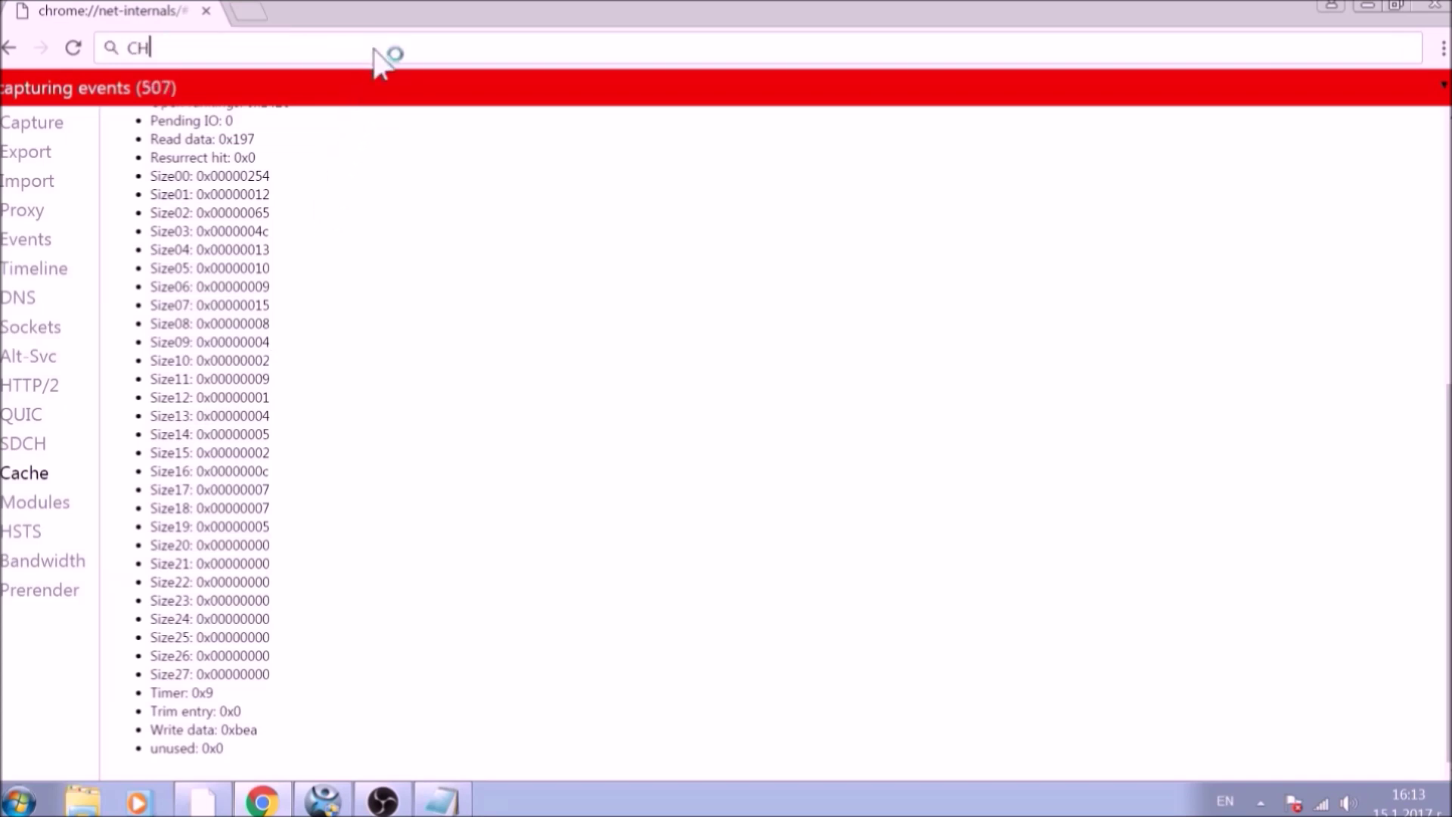
pyautogui.write('ROME://')
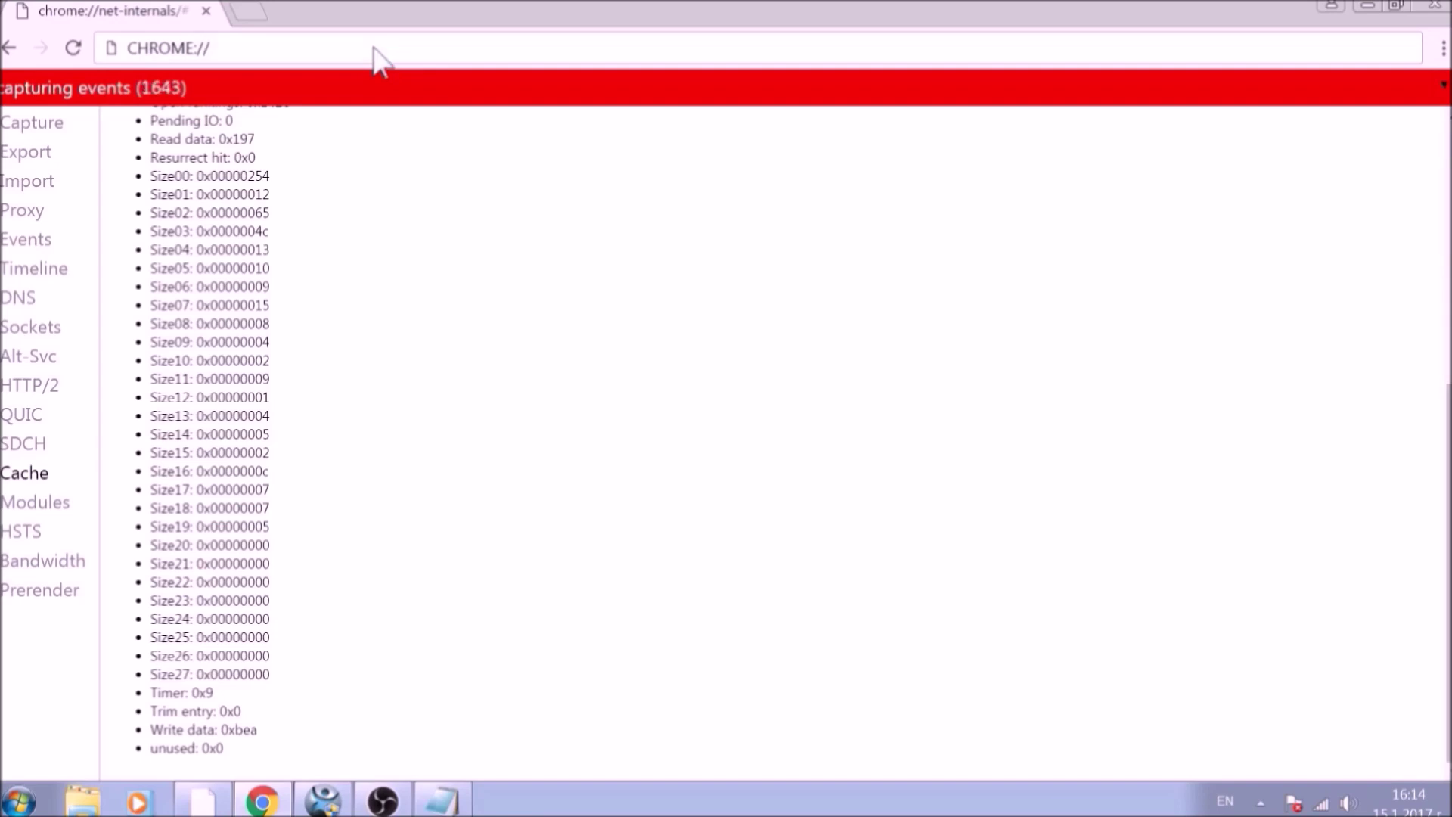
pyautogui.write('SETTI')
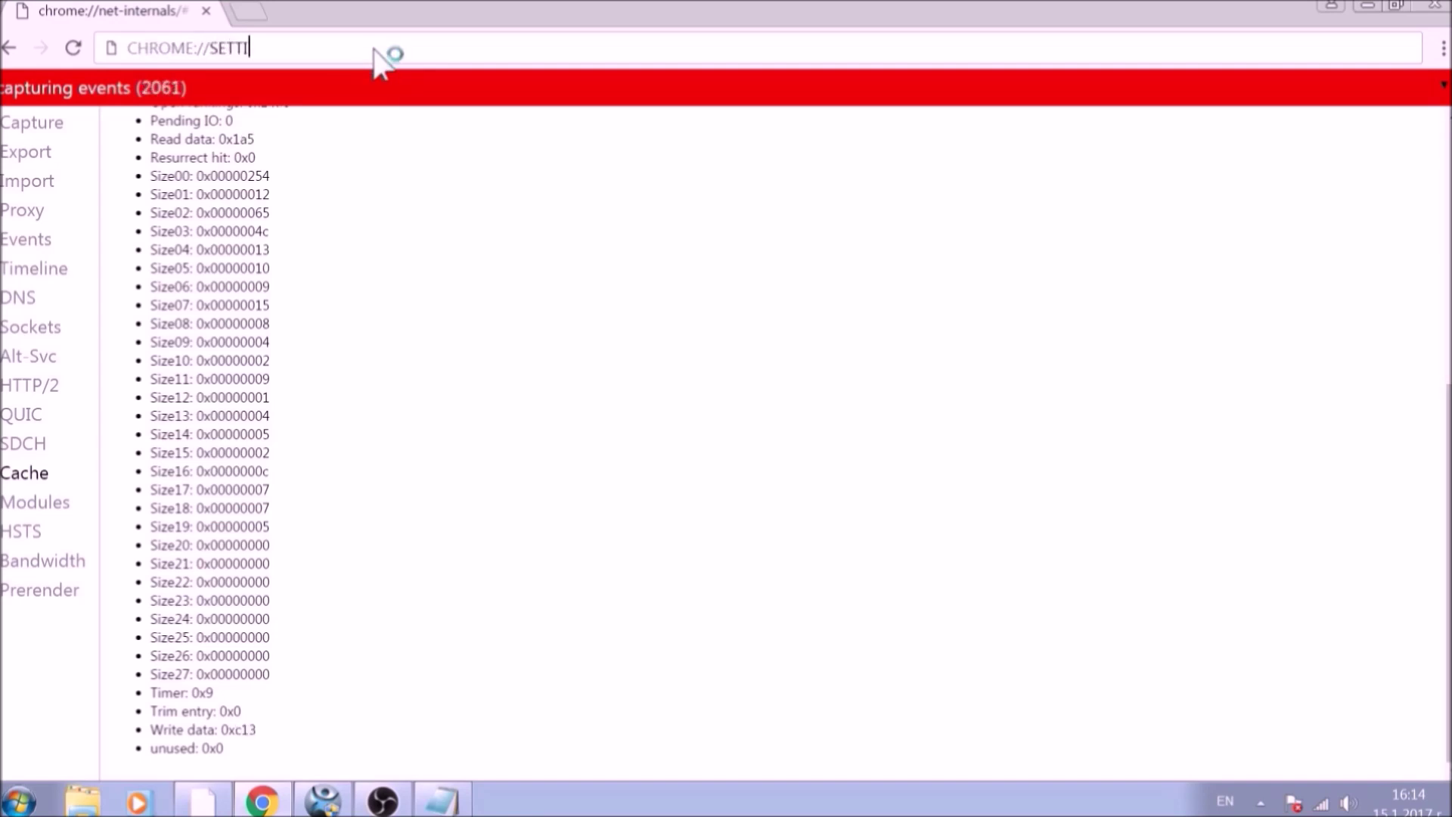
pyautogui.write('NGS/CLEARBW')
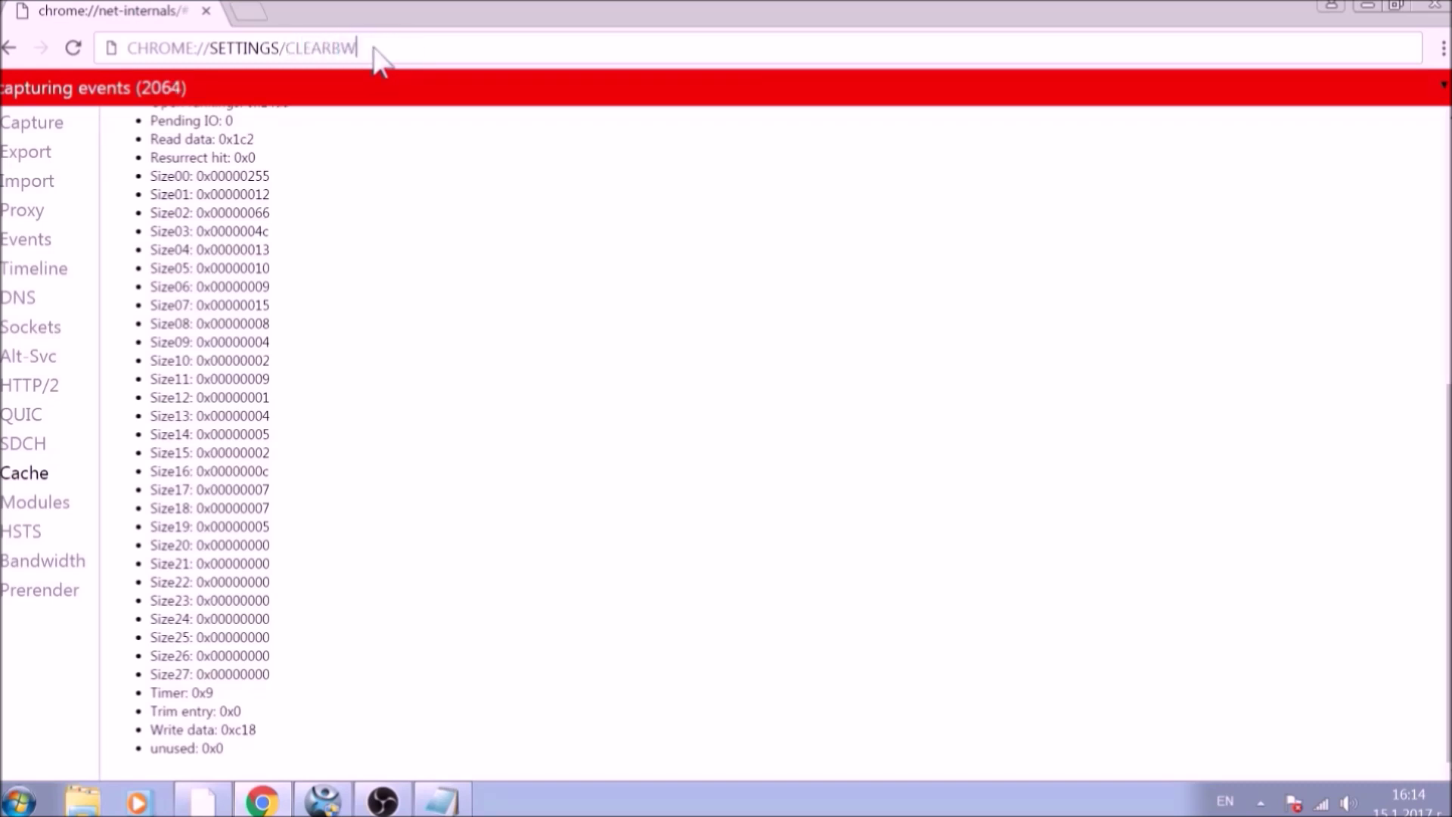
pyautogui.press('BackSpace')
pyautogui.write('R')
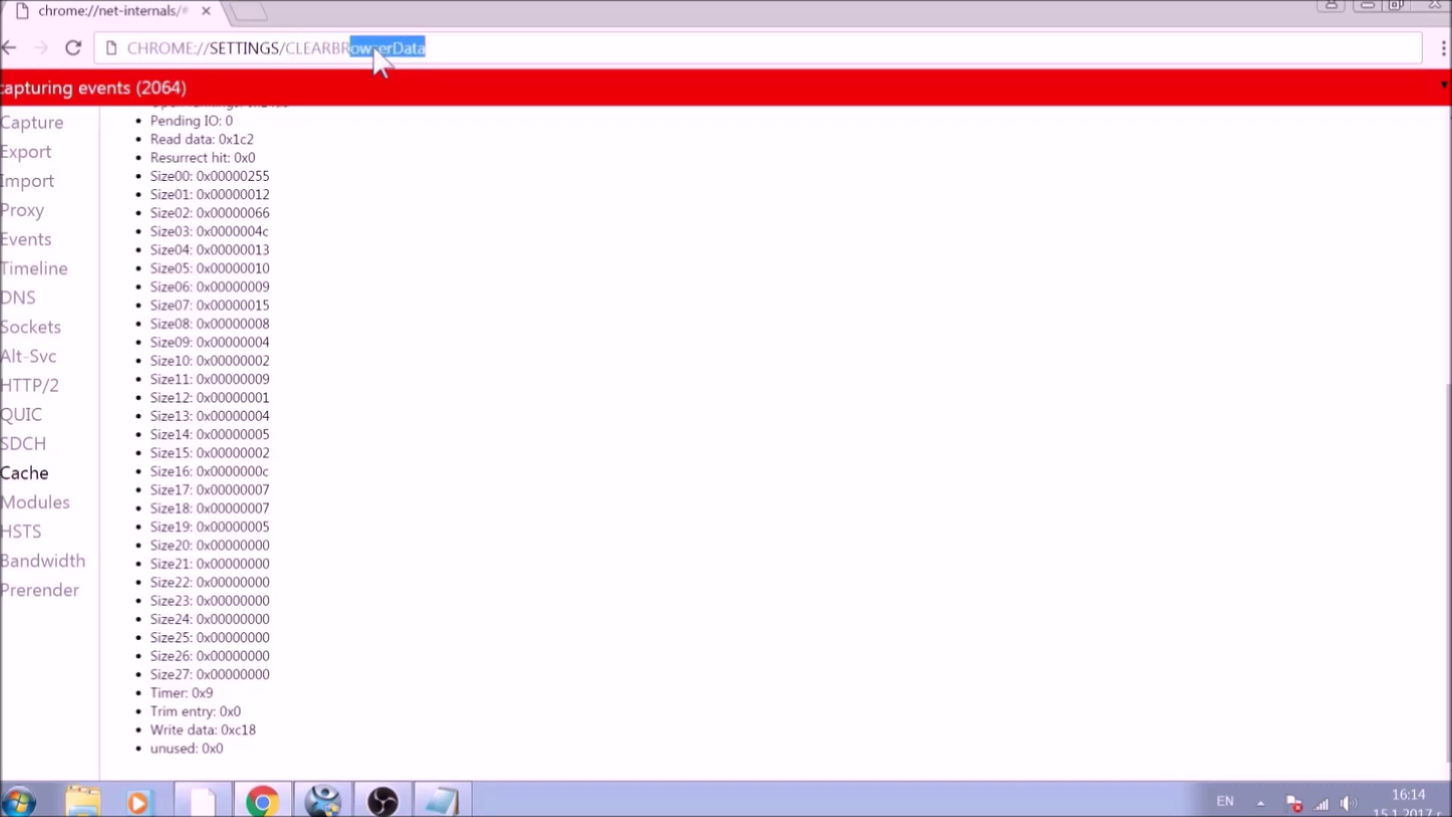
pyautogui.write('OWSERDATA')
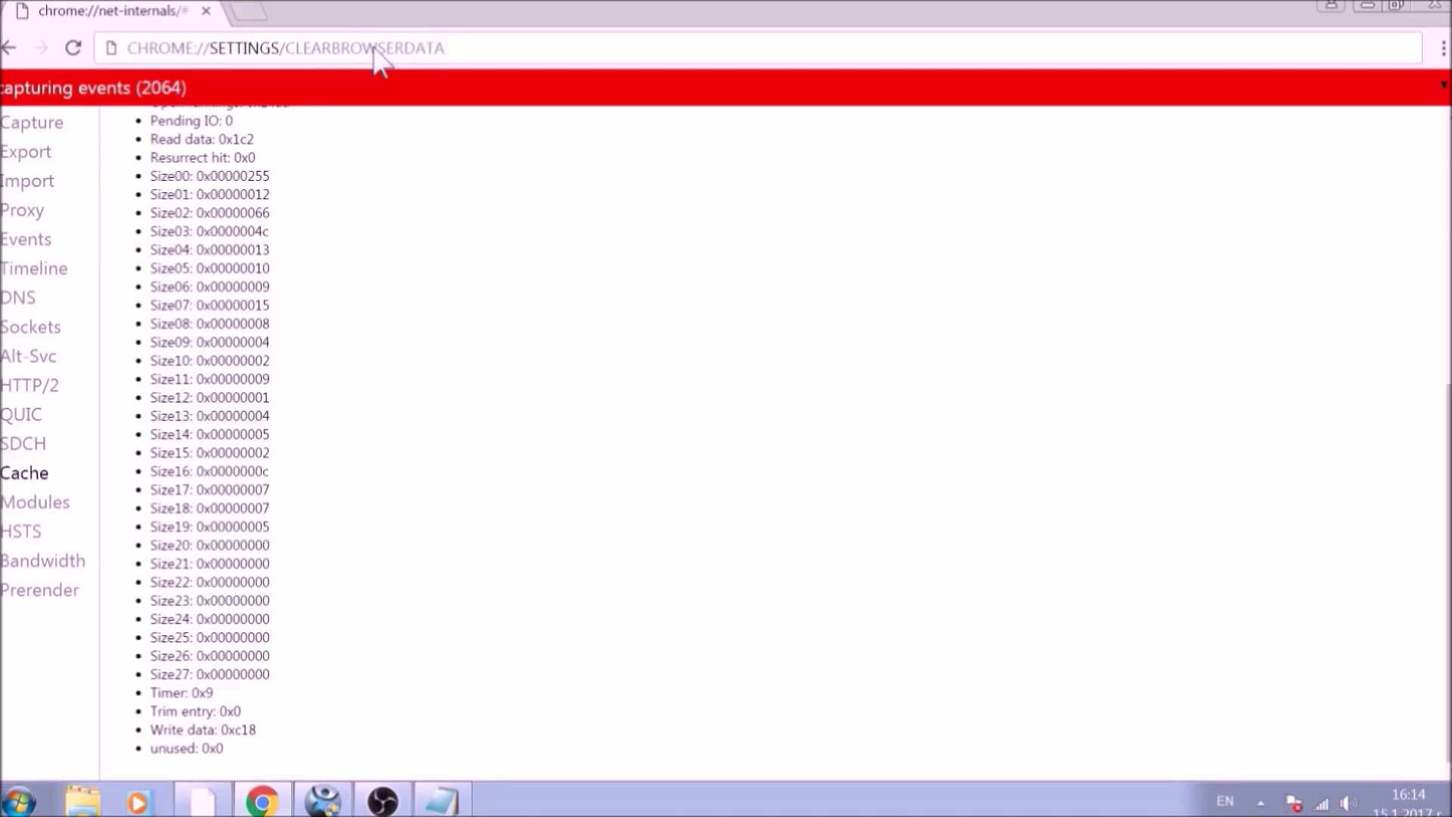
pyautogui.press('Return')
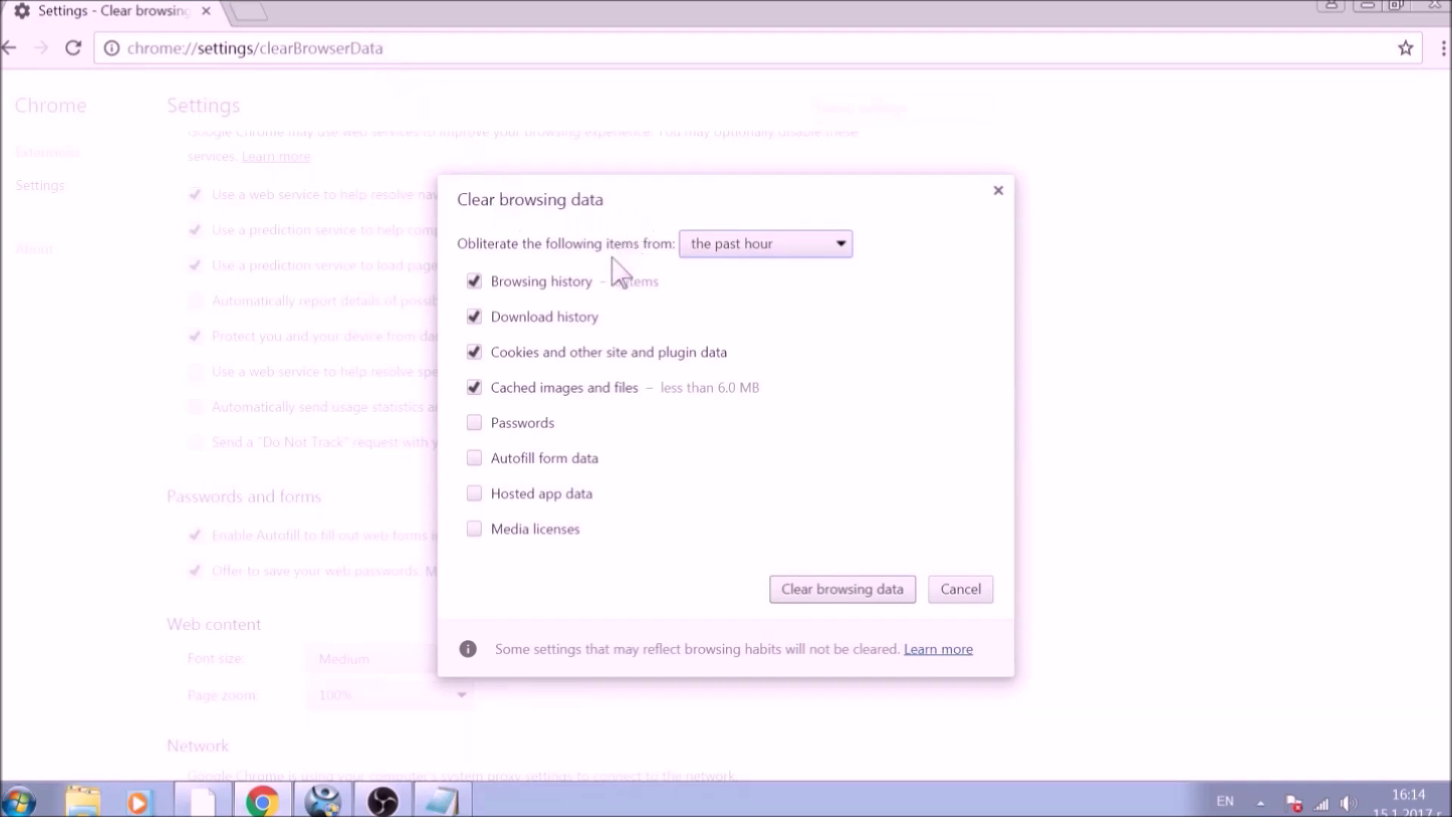
# Step: Clear browsing data from the beginning of time, adding passwords, autofill, hosted app data and media licenses
pyautogui.click(835, 248)
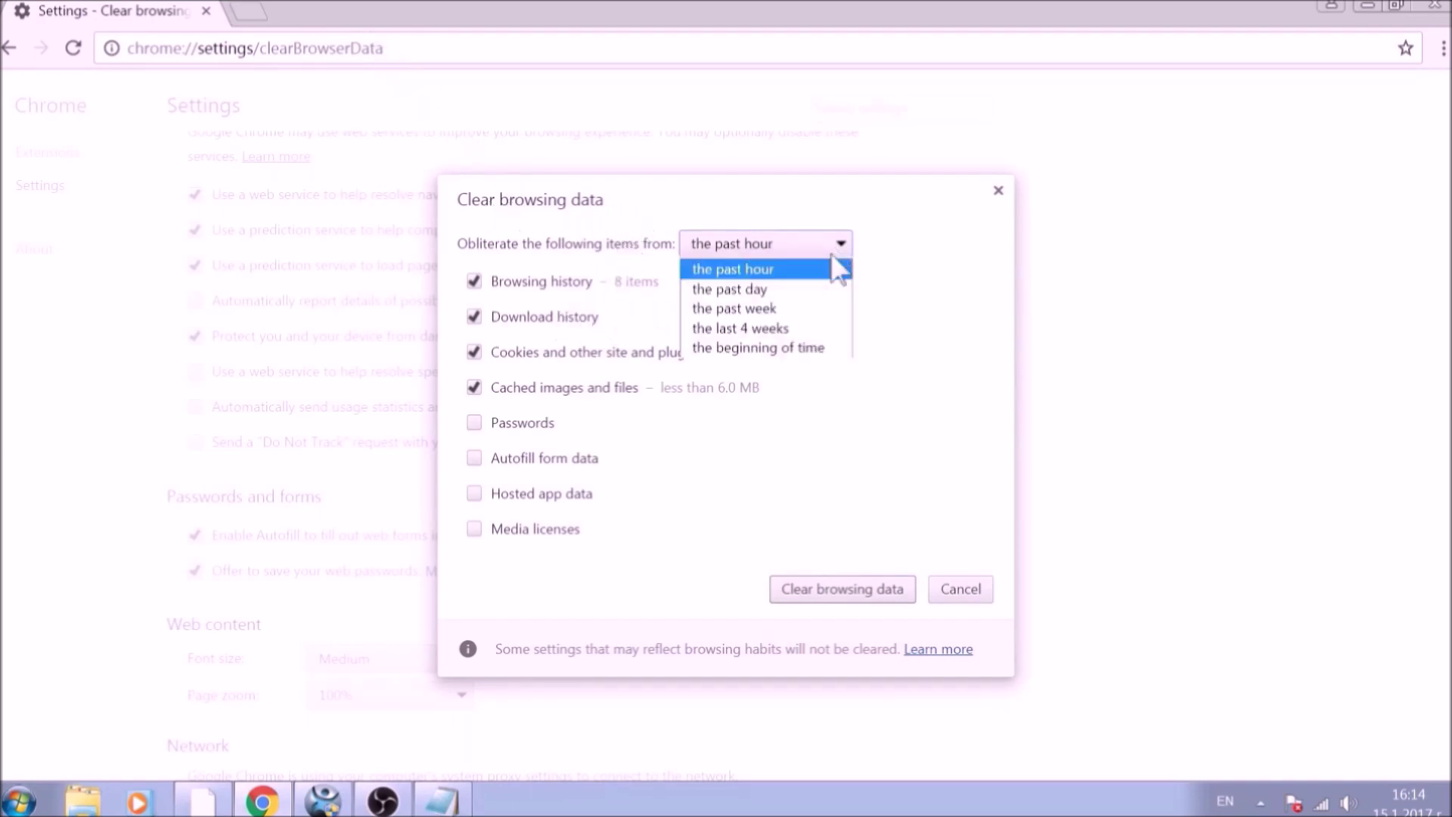
pyautogui.click(815, 350)
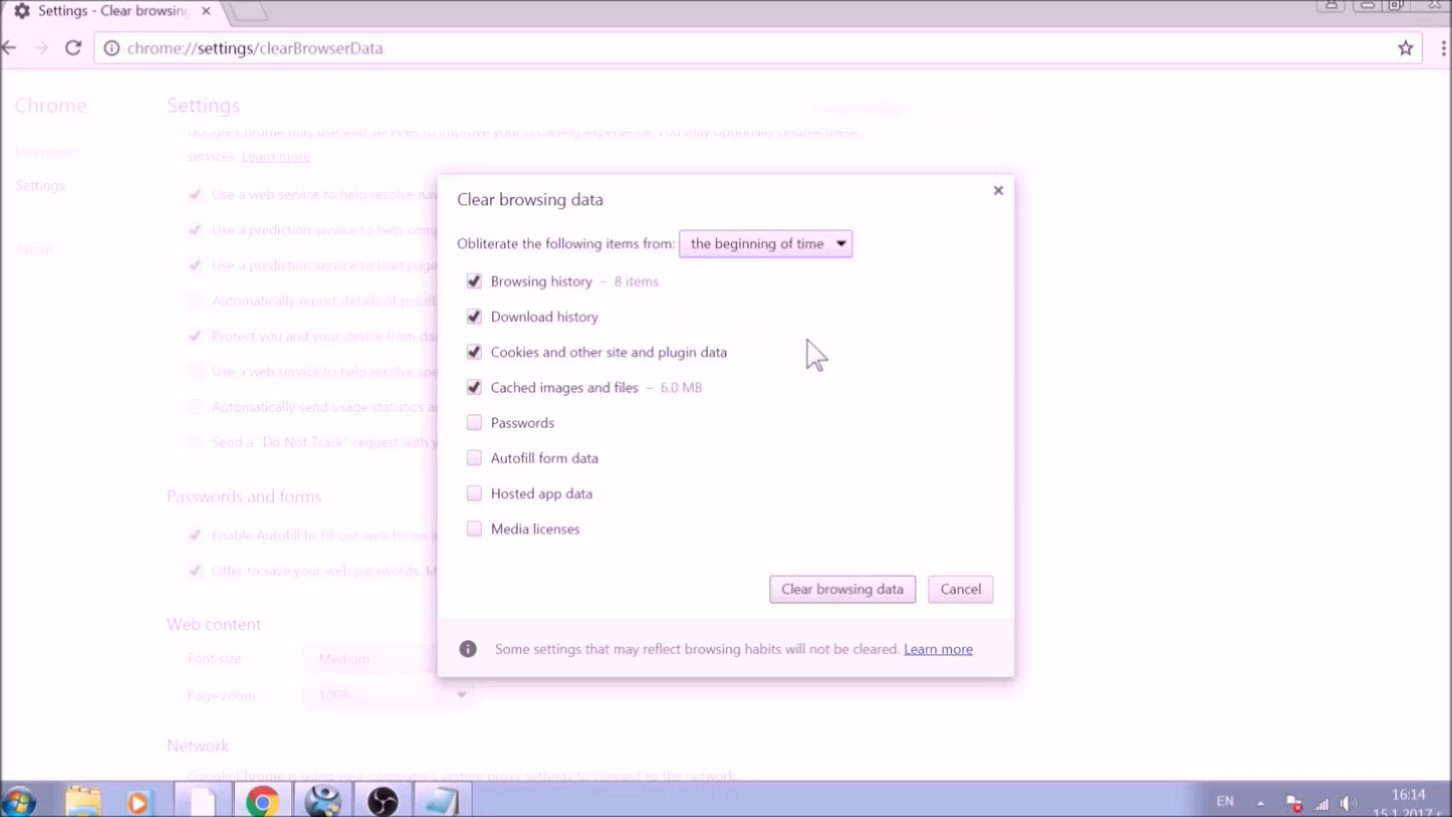
pyautogui.click(541, 423)
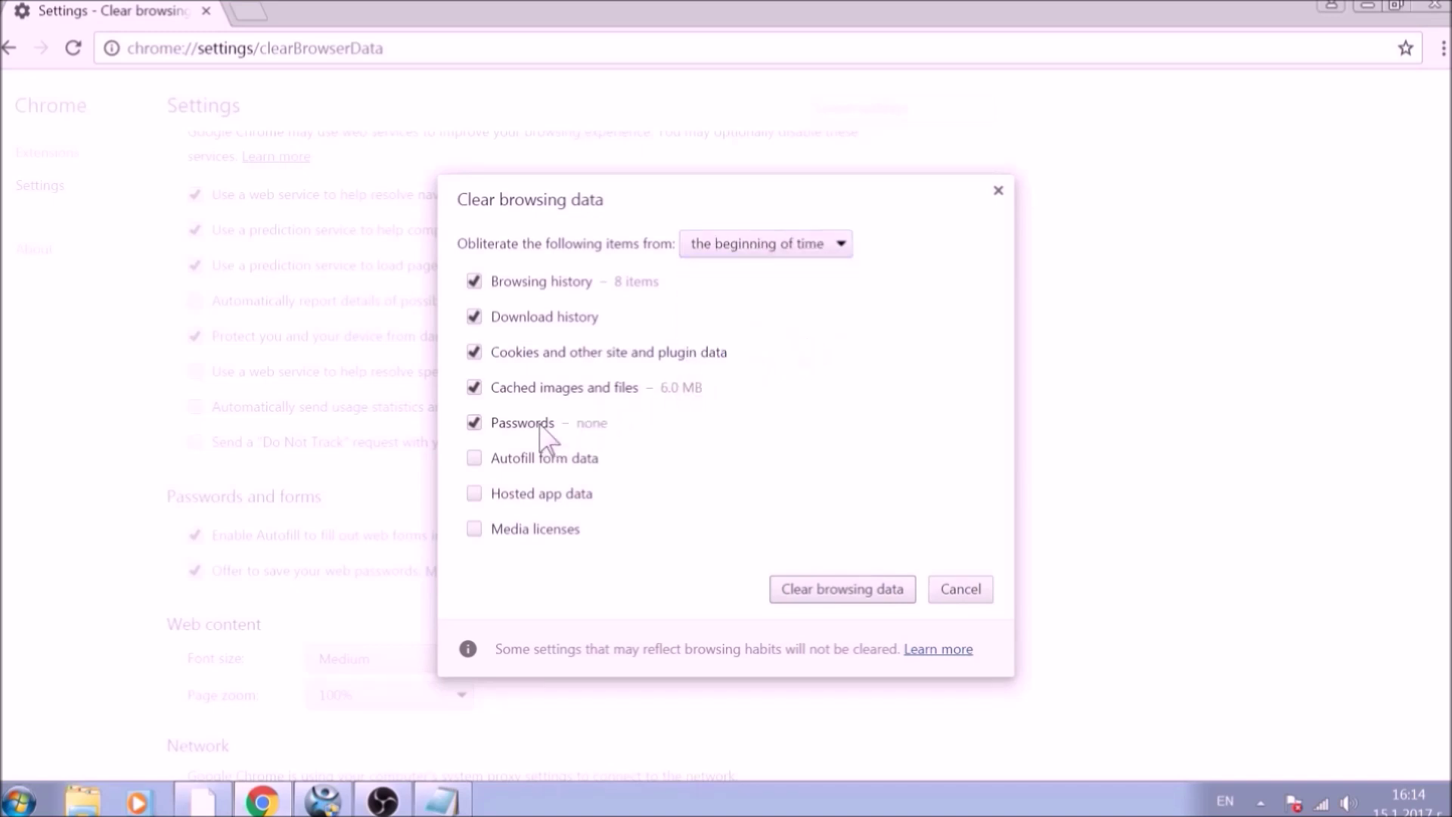
pyautogui.click(548, 458)
pyautogui.click(552, 496)
pyautogui.click(549, 531)
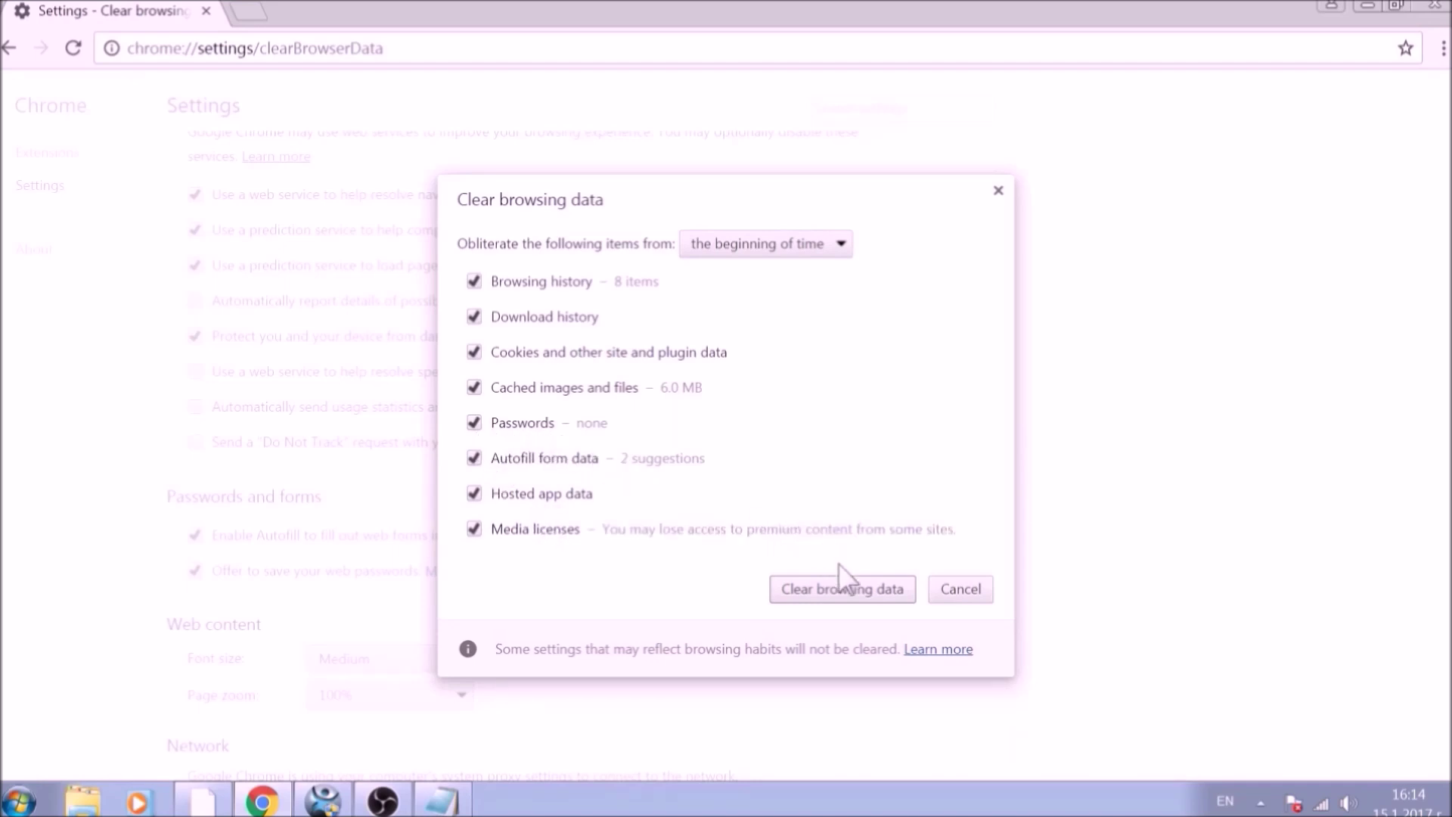
pyautogui.click(847, 589)
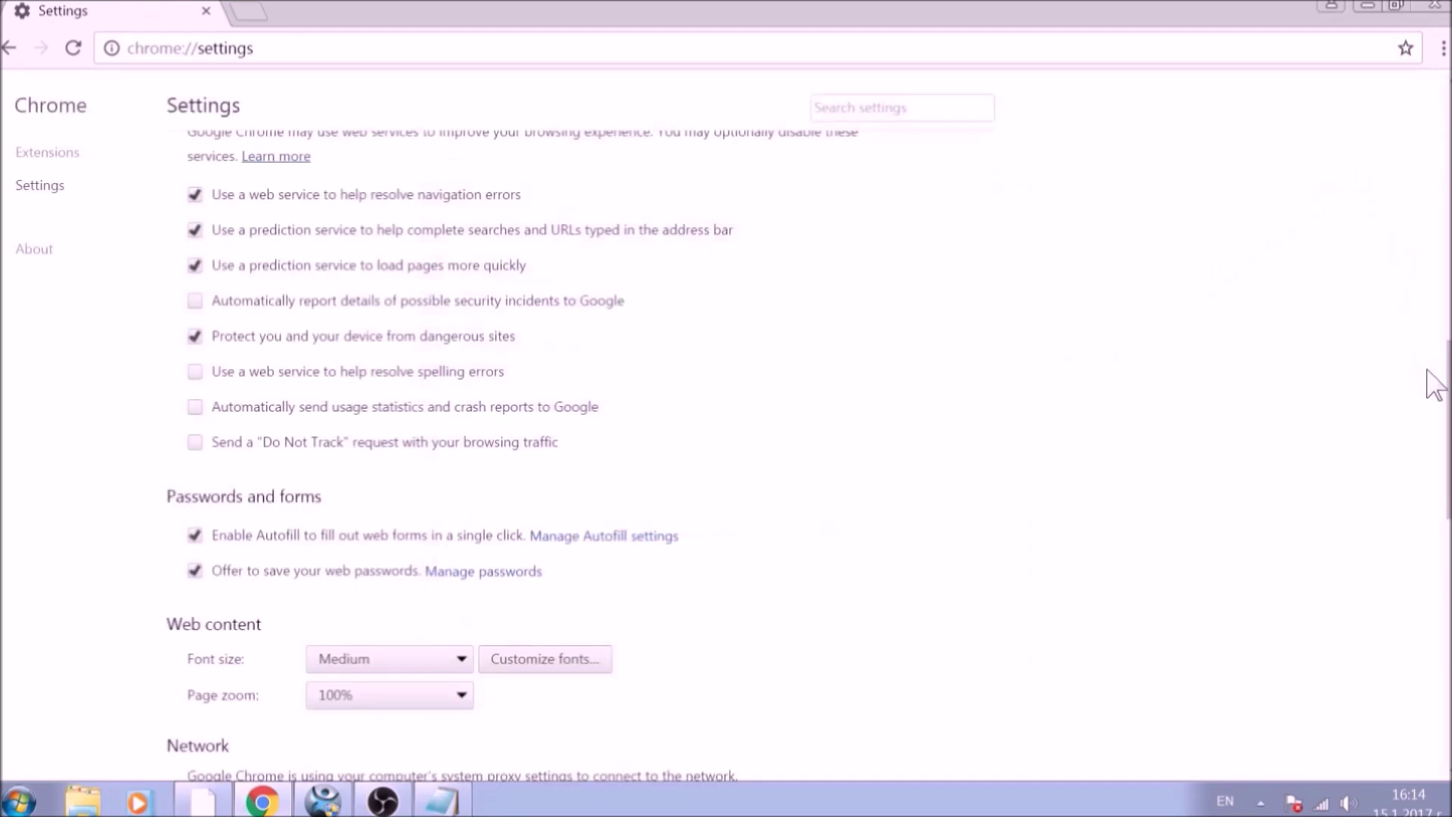
# Step: Reset Chrome's settings to their original defaults, then close Chrome
pyautogui.moveTo(1446, 445); pyautogui.dragTo(1433, 702)
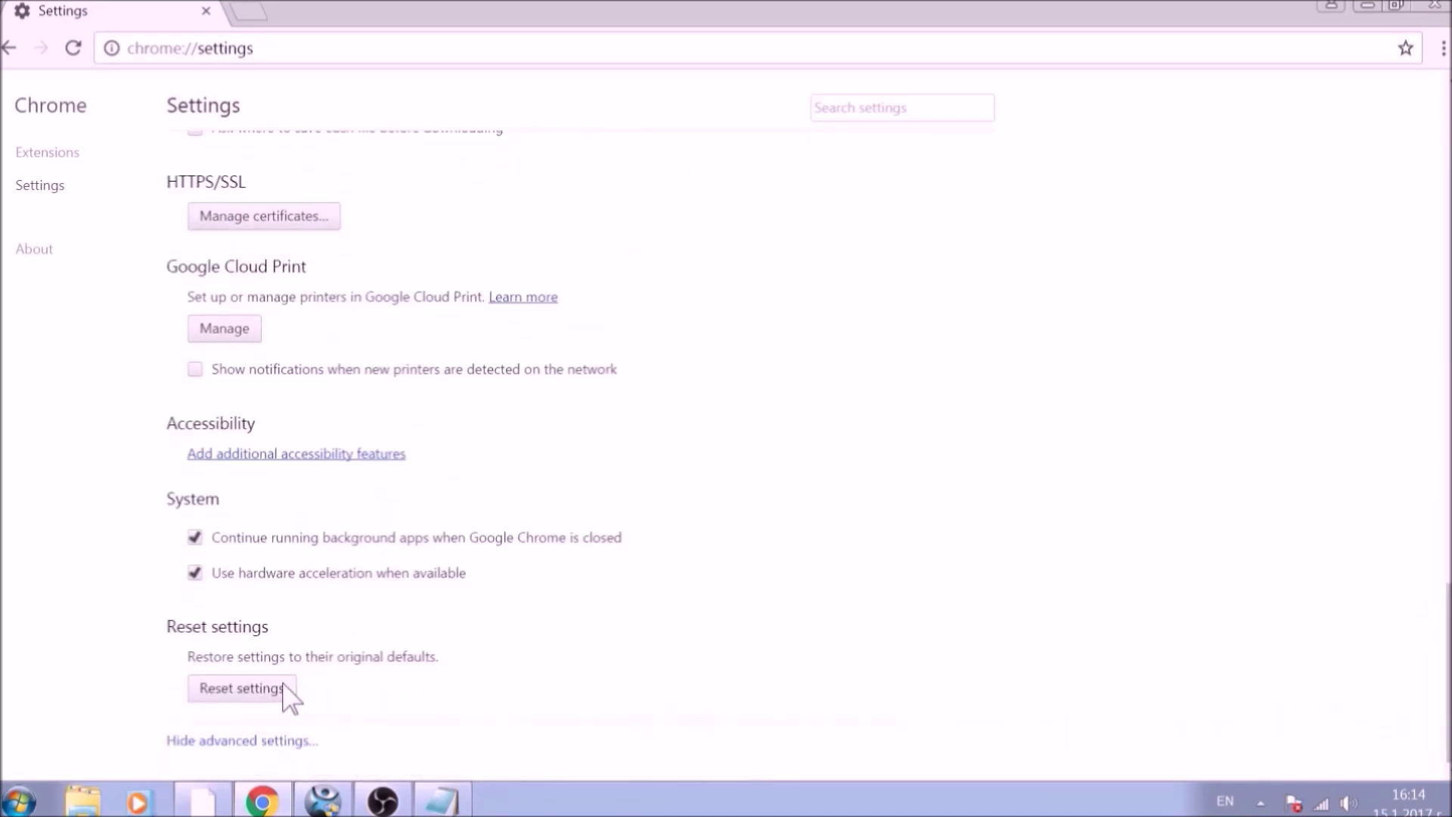
pyautogui.click(242, 690)
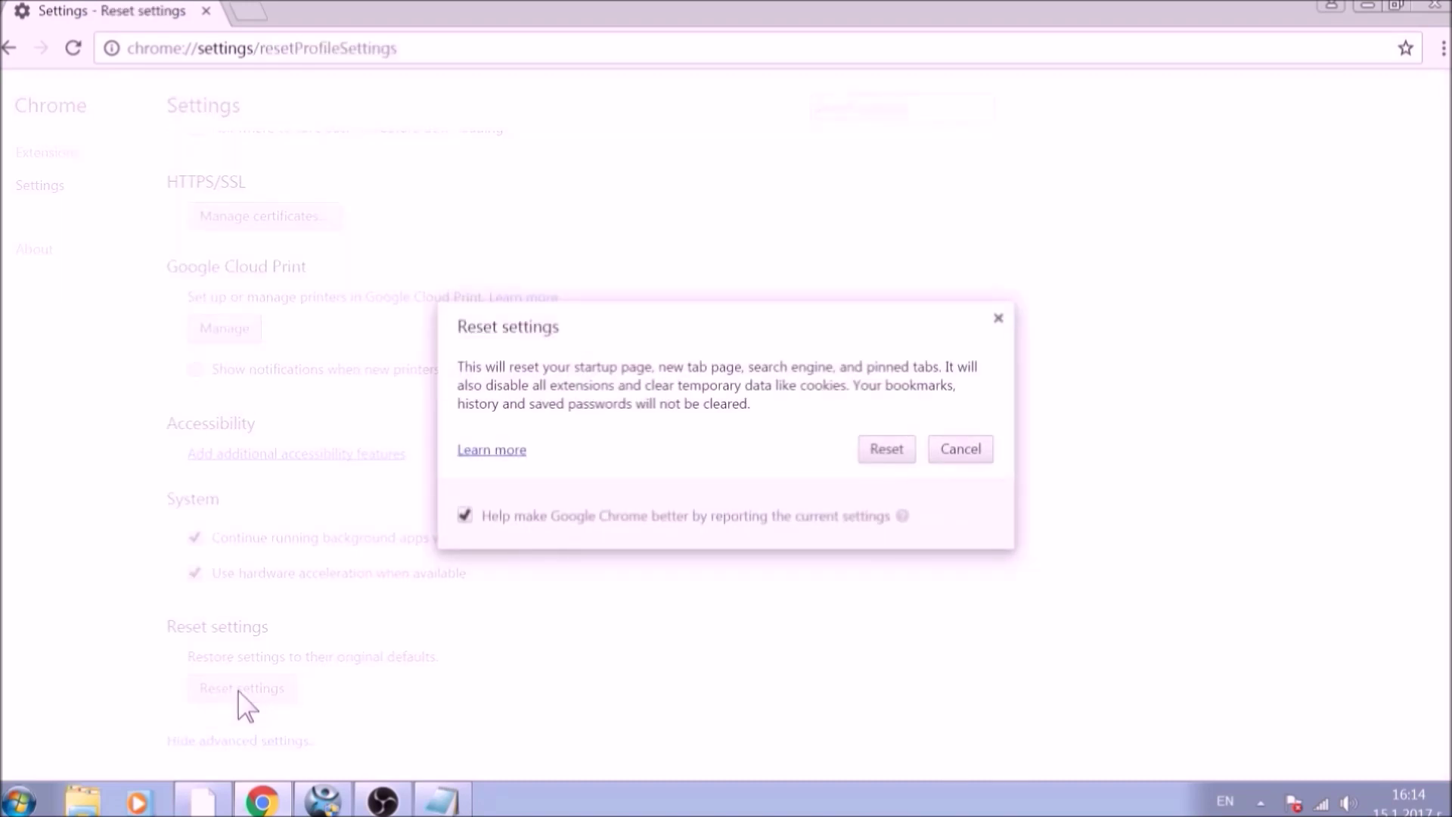
pyautogui.click(889, 451)
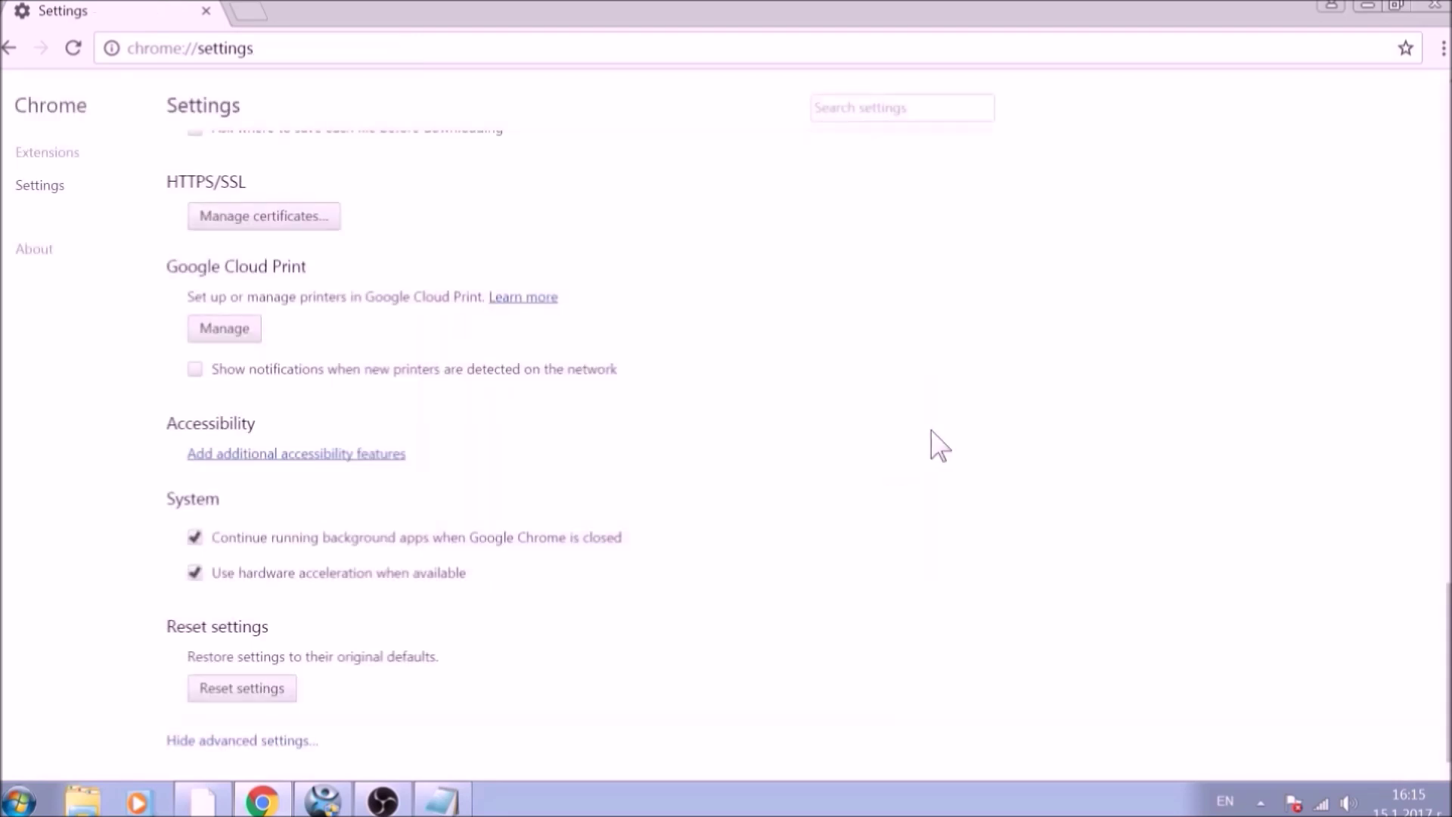
pyautogui.click(1434, 6)
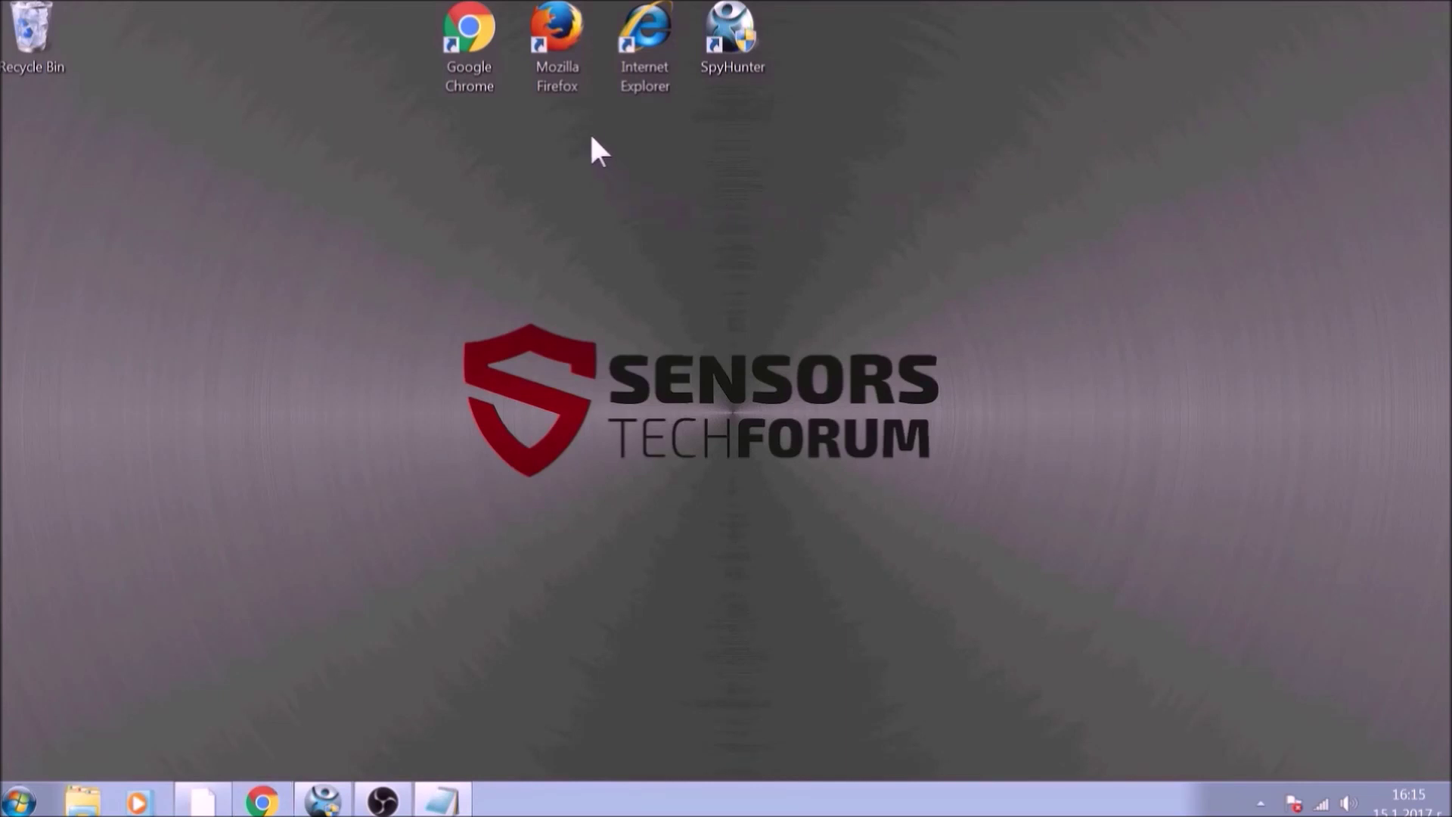
# Step: Launch Firefox and go to about:support
pyautogui.doubleClick(565, 81)
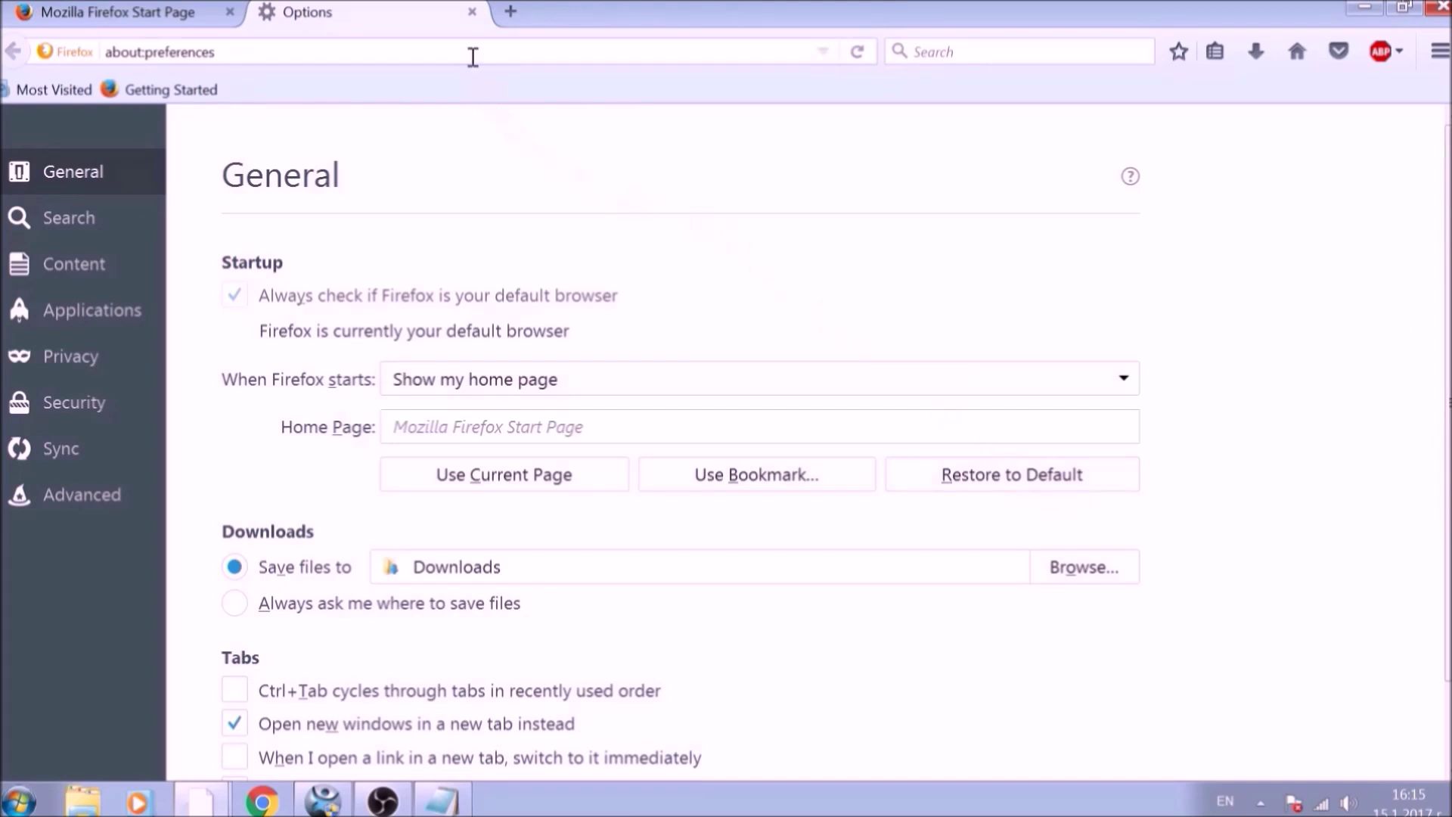
pyautogui.click(472, 56)
pyautogui.hotkey('ctrl', 'a')
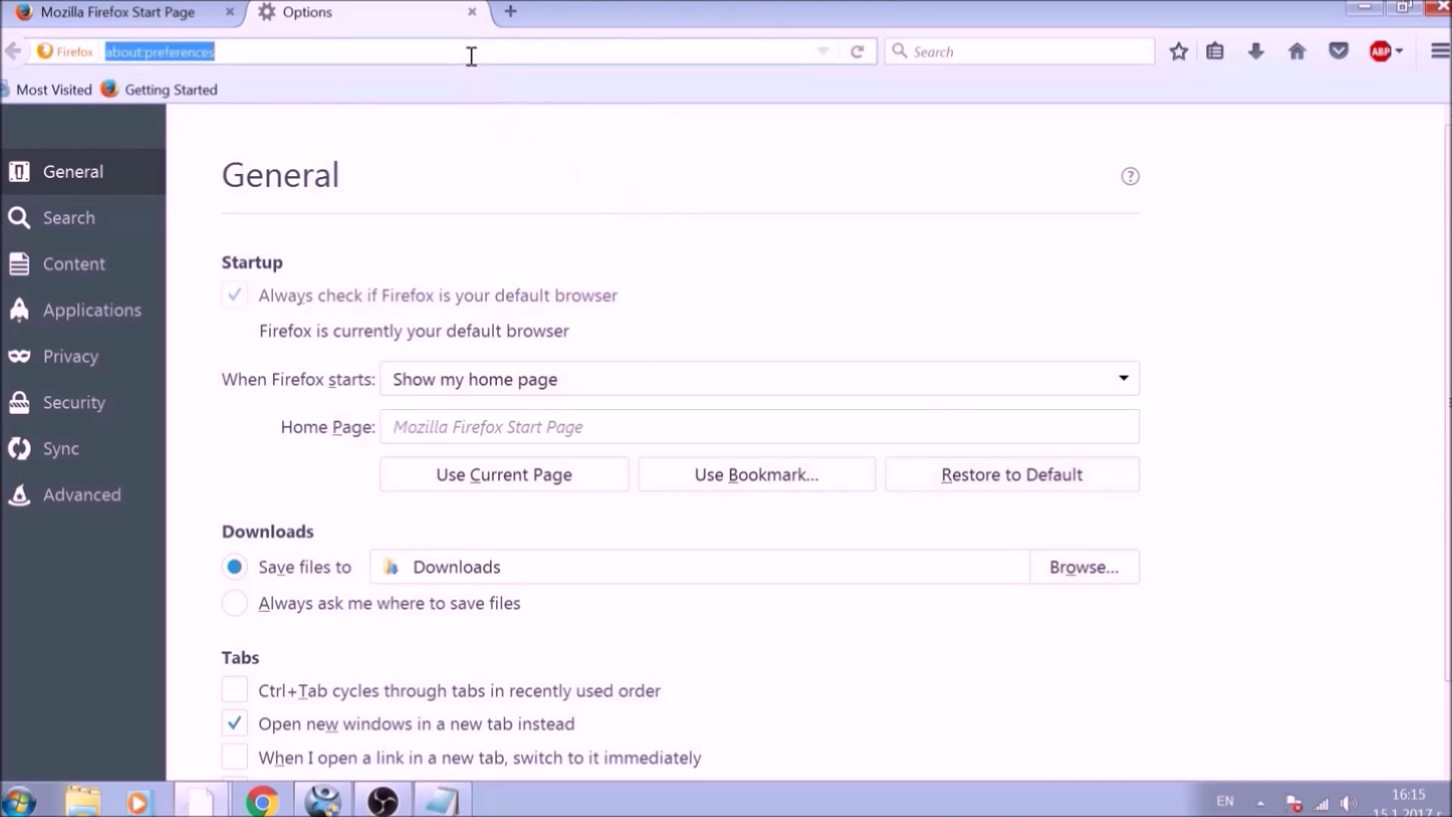
pyautogui.write('ABO')
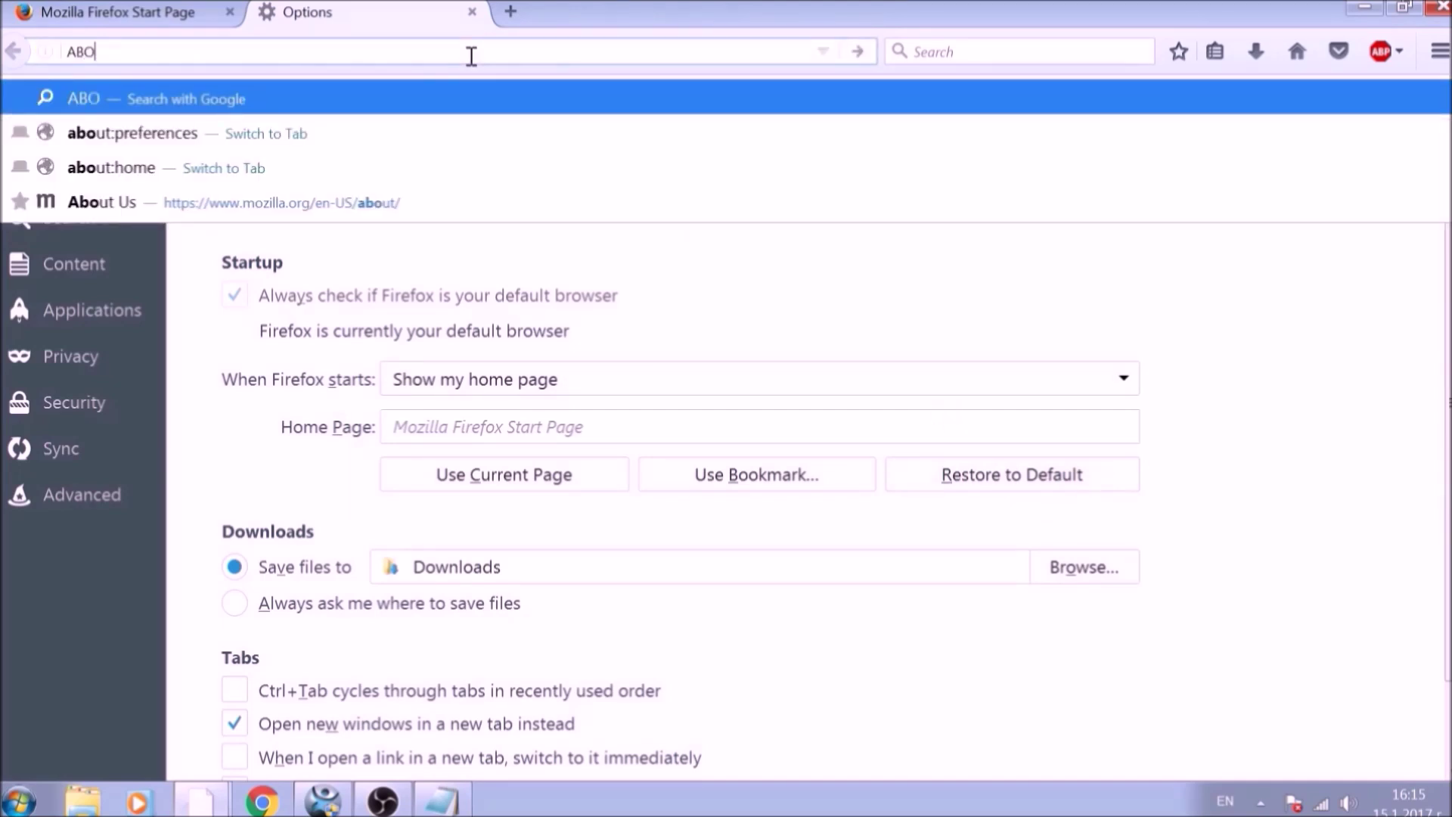
pyautogui.write('UT:SU')
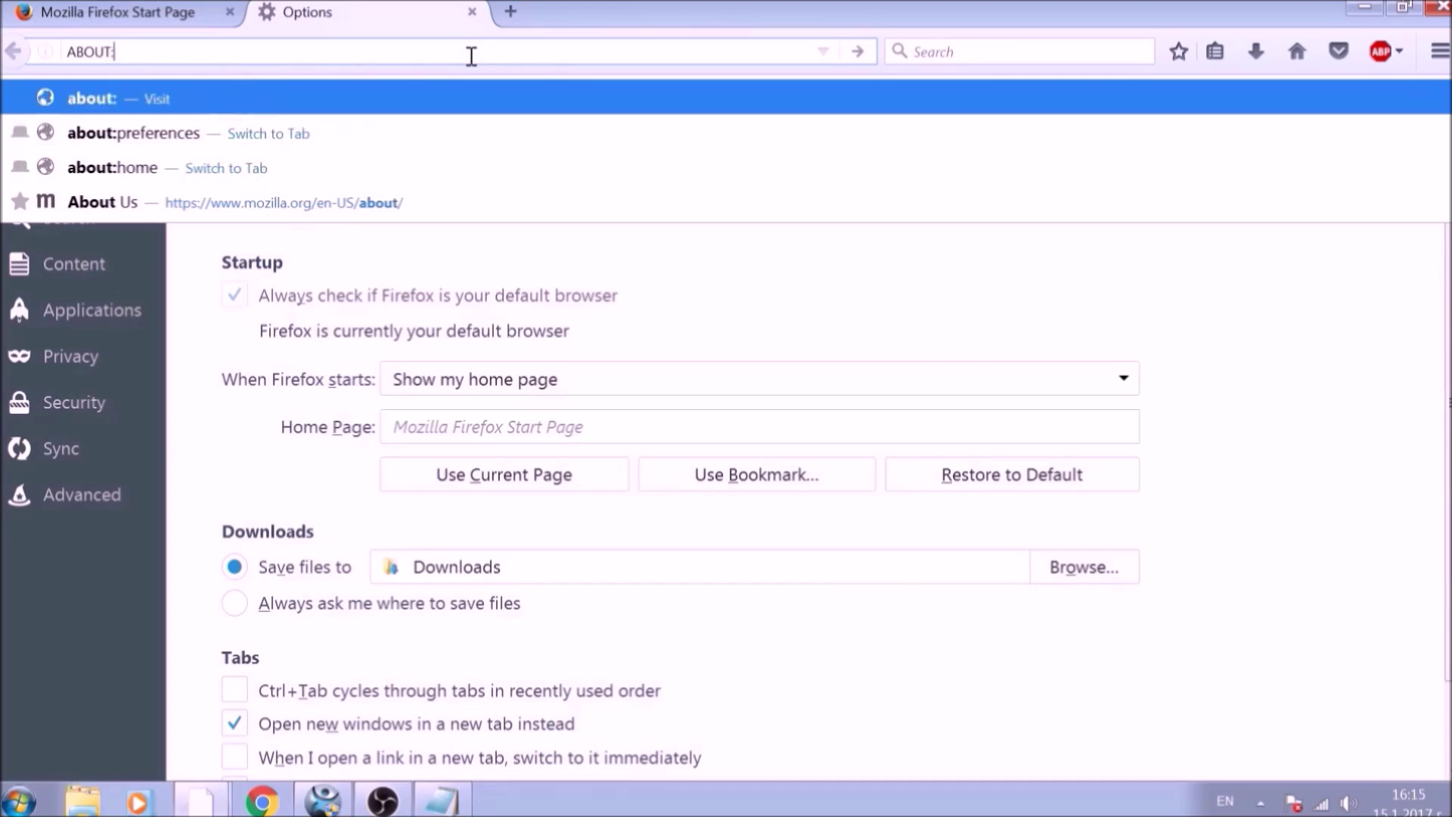
pyautogui.write('PPORT')
pyautogui.press('Return')
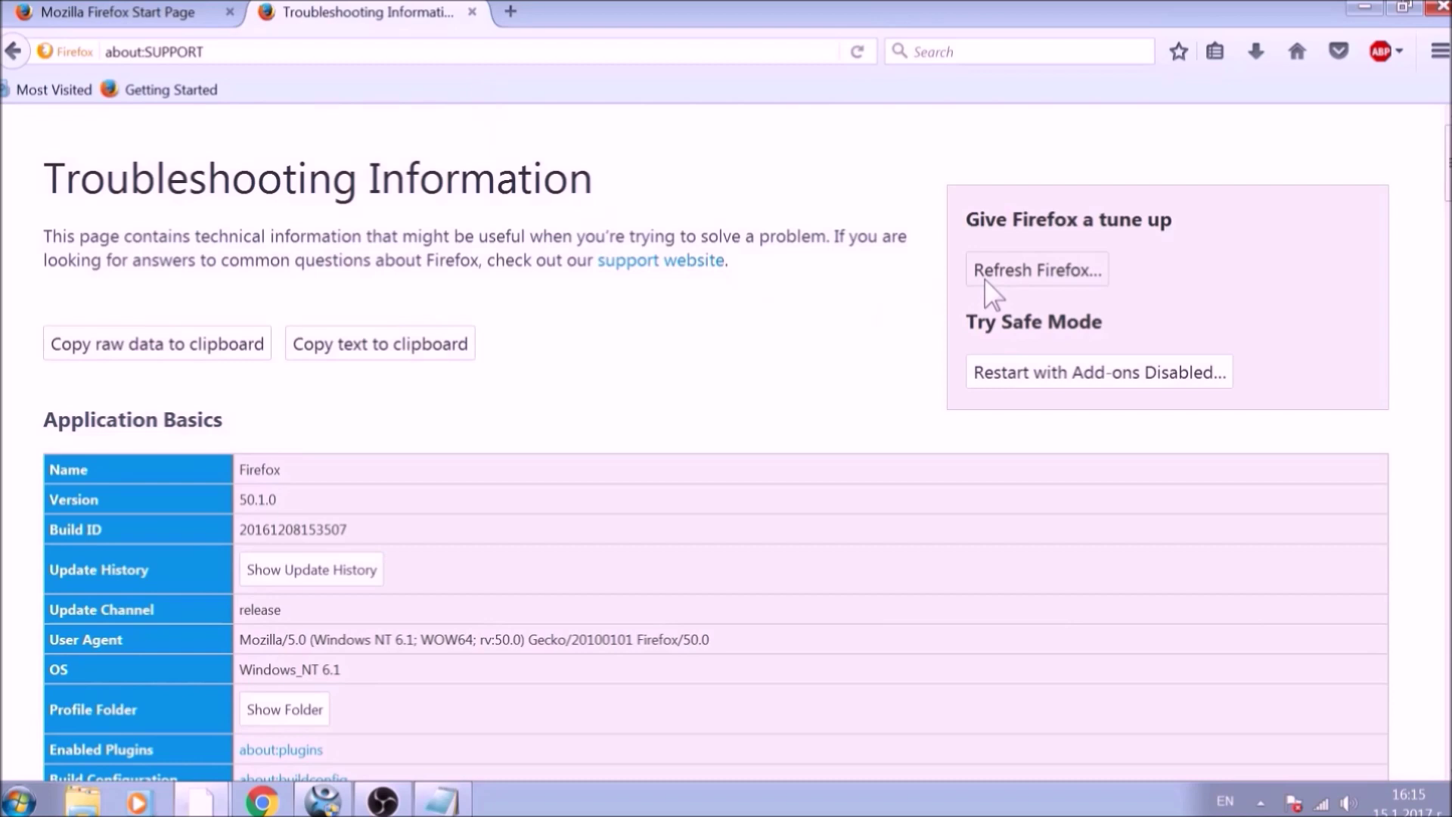
# Step: Refresh Firefox to defaults, check its Extensions in the add-ons manager, and close all three tabs
pyautogui.click(986, 281)
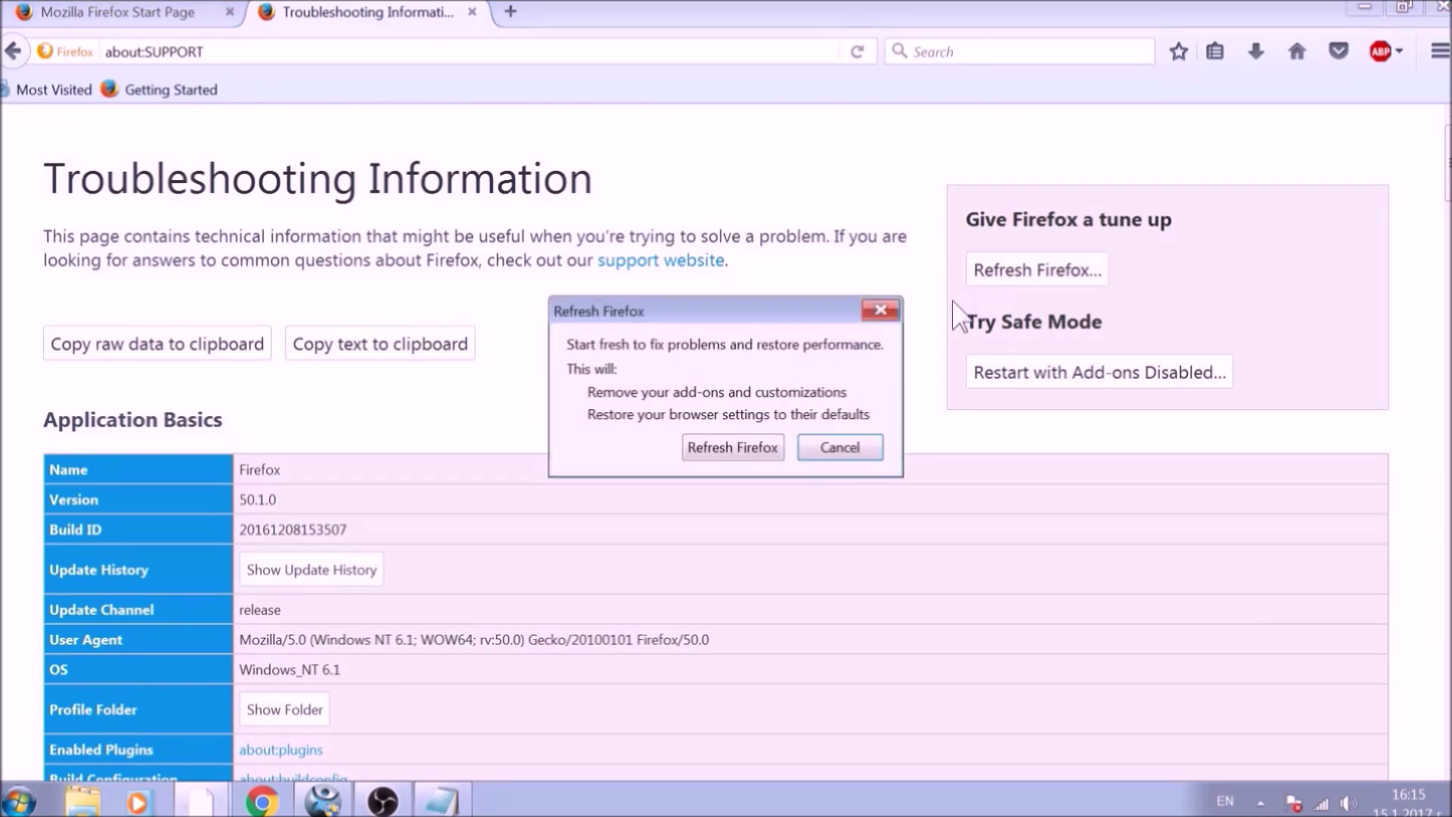
pyautogui.click(768, 456)
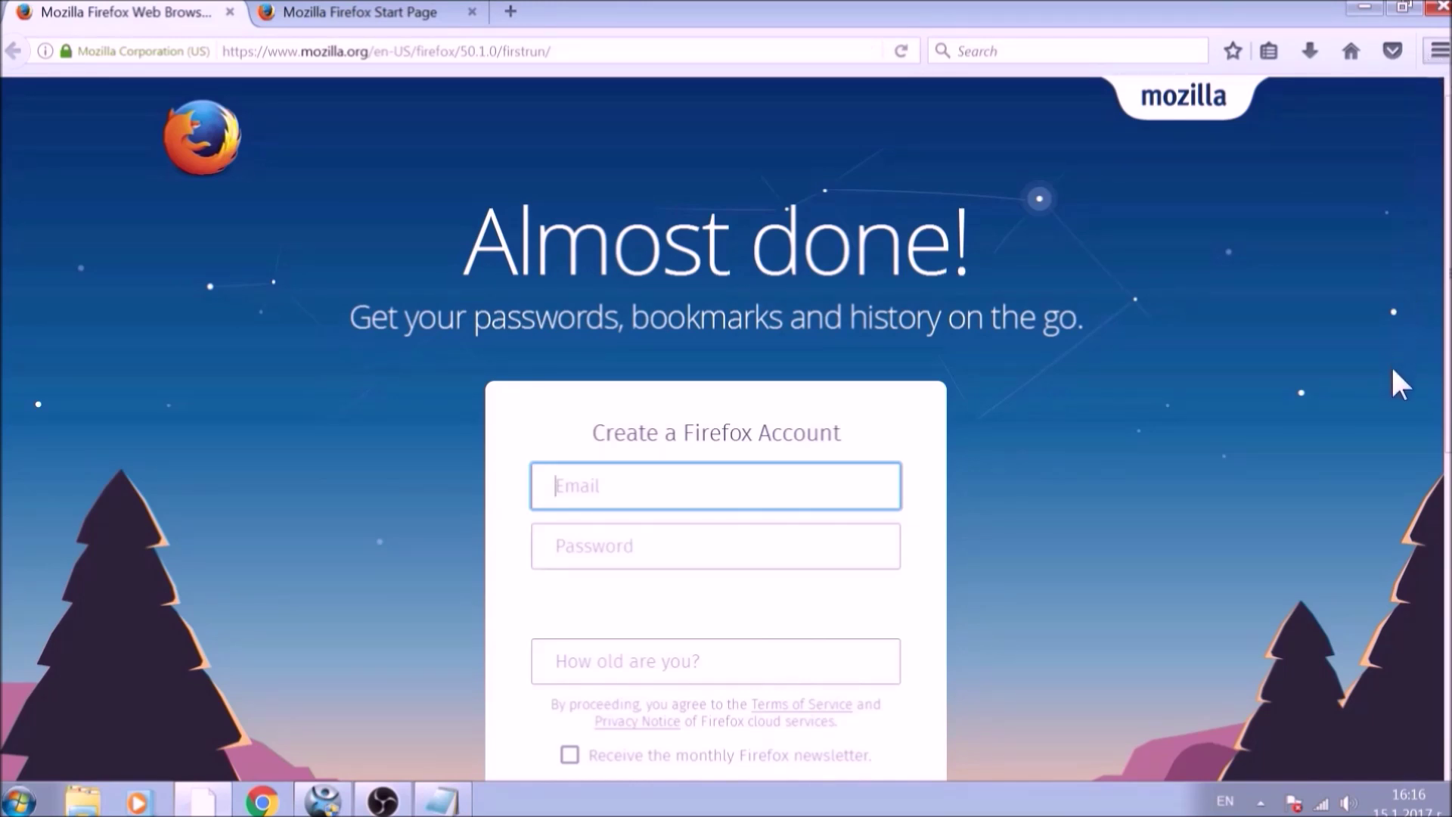
pyautogui.hotkey('ctrl', 'shift', 'a')
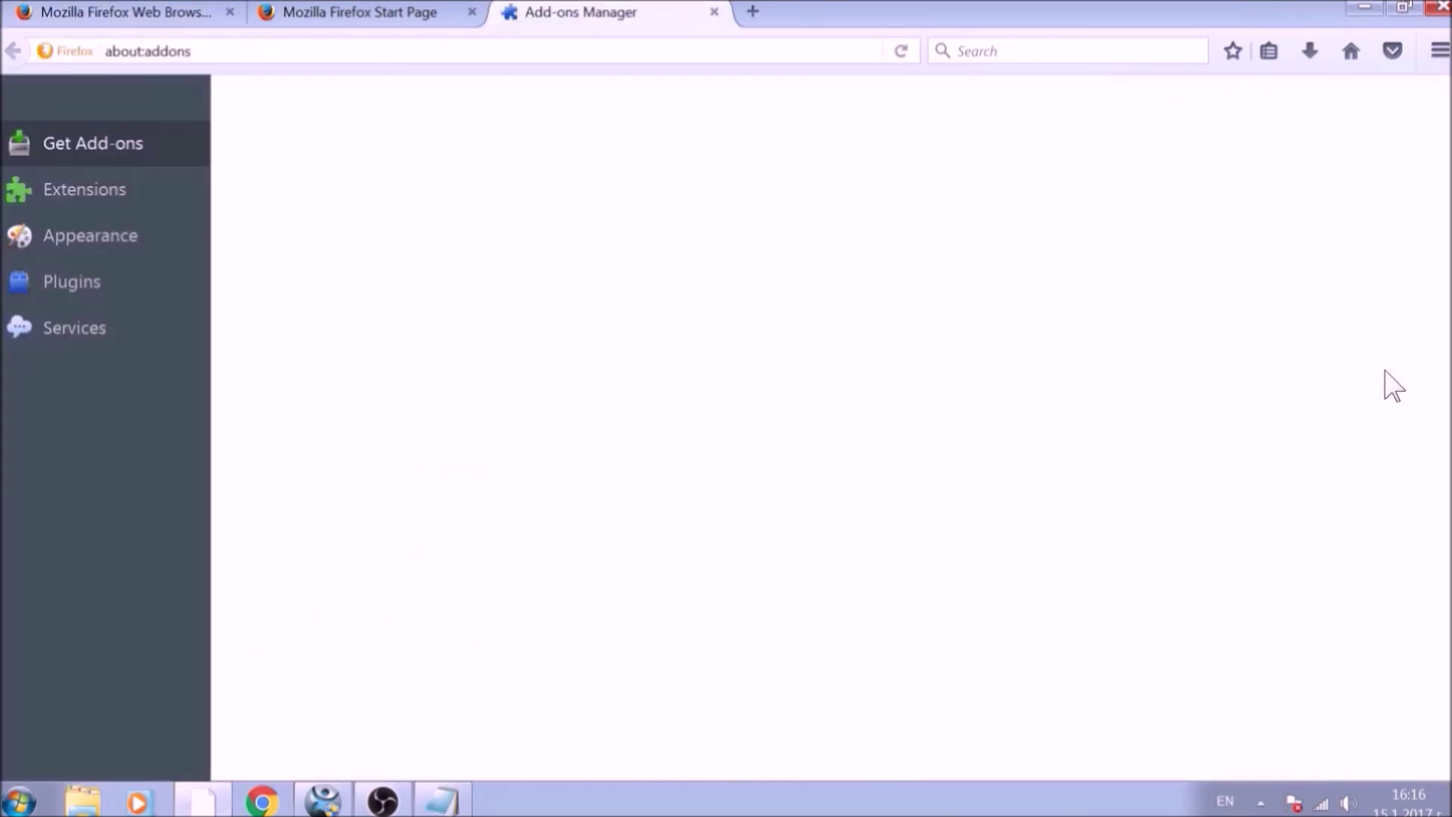
pyautogui.click(160, 213)
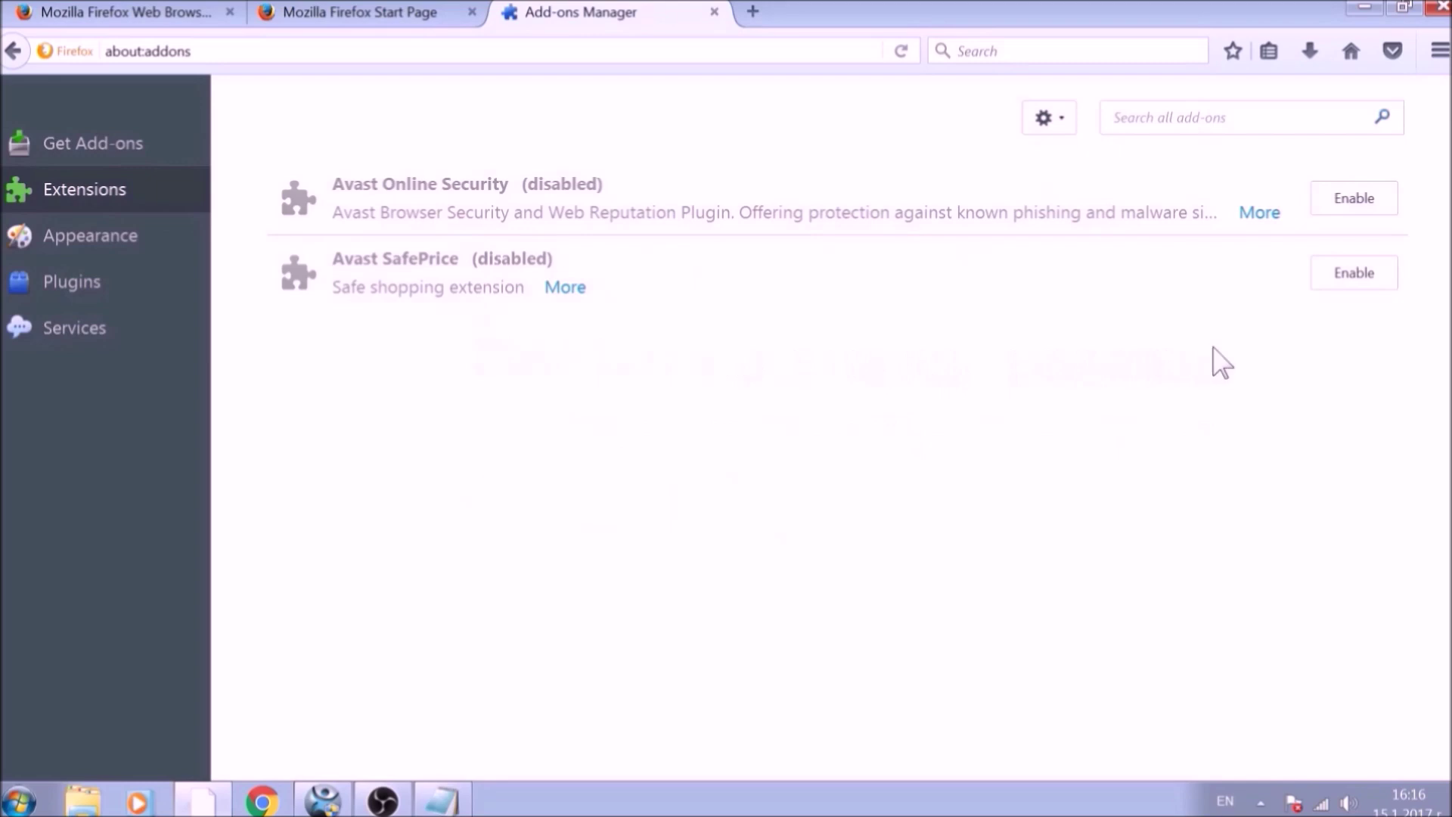
pyautogui.hotkey('alt', 'F4')
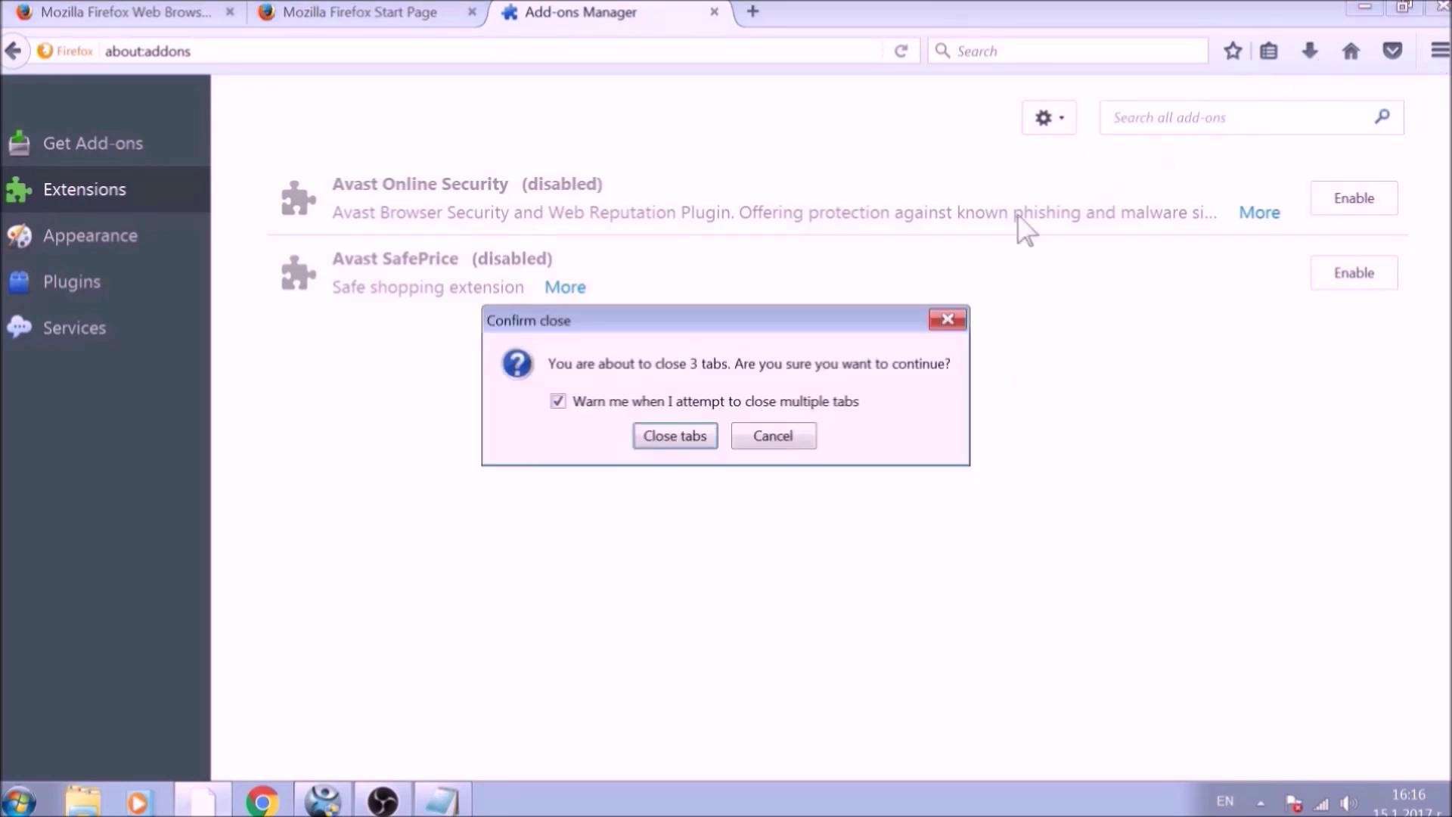
pyautogui.click(710, 437)
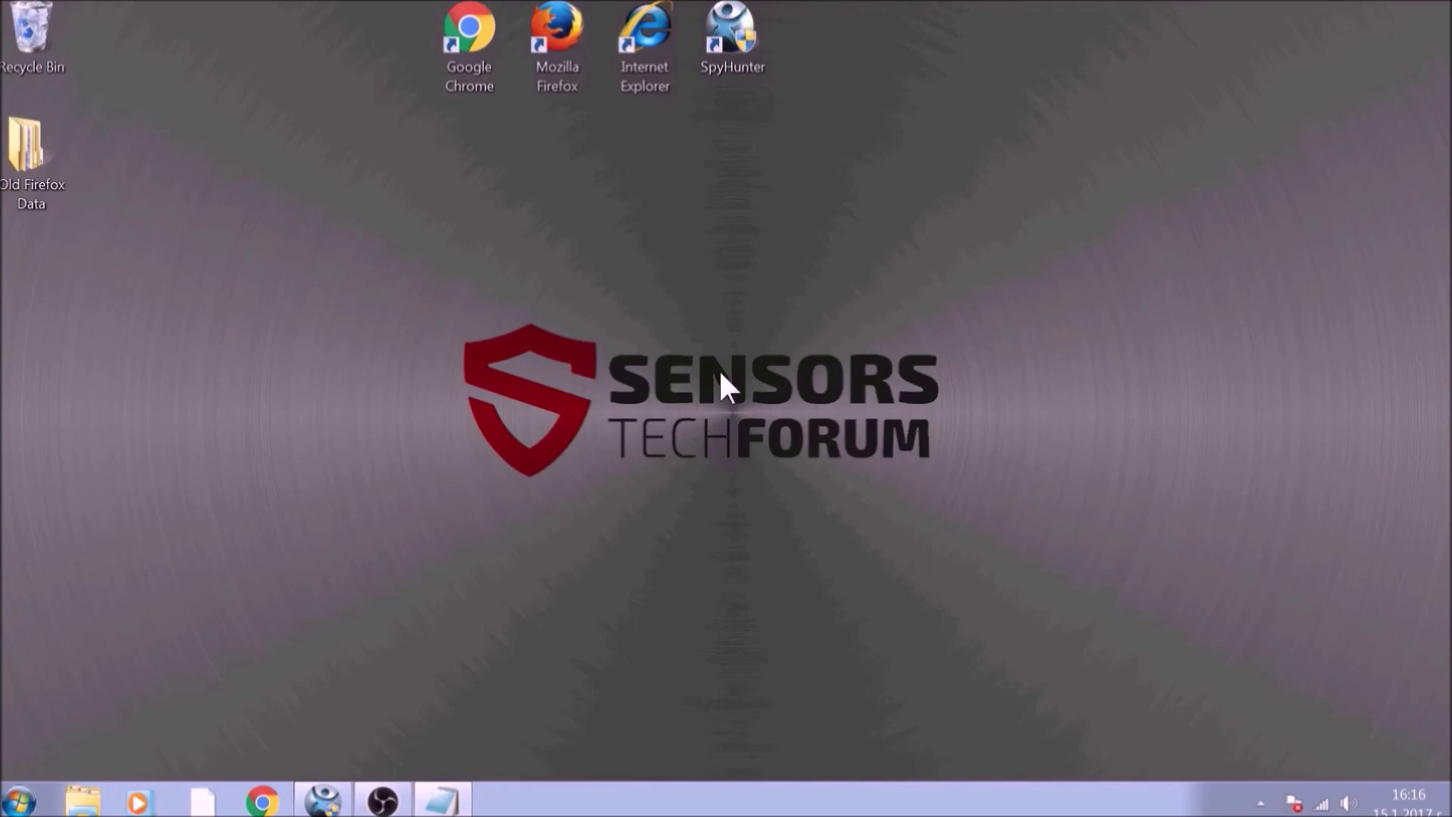
# Step: Launch Internet Explorer, dismiss the add-on prompt, and set the home page to about:blank in Internet Options
pyautogui.doubleClick(646, 70)
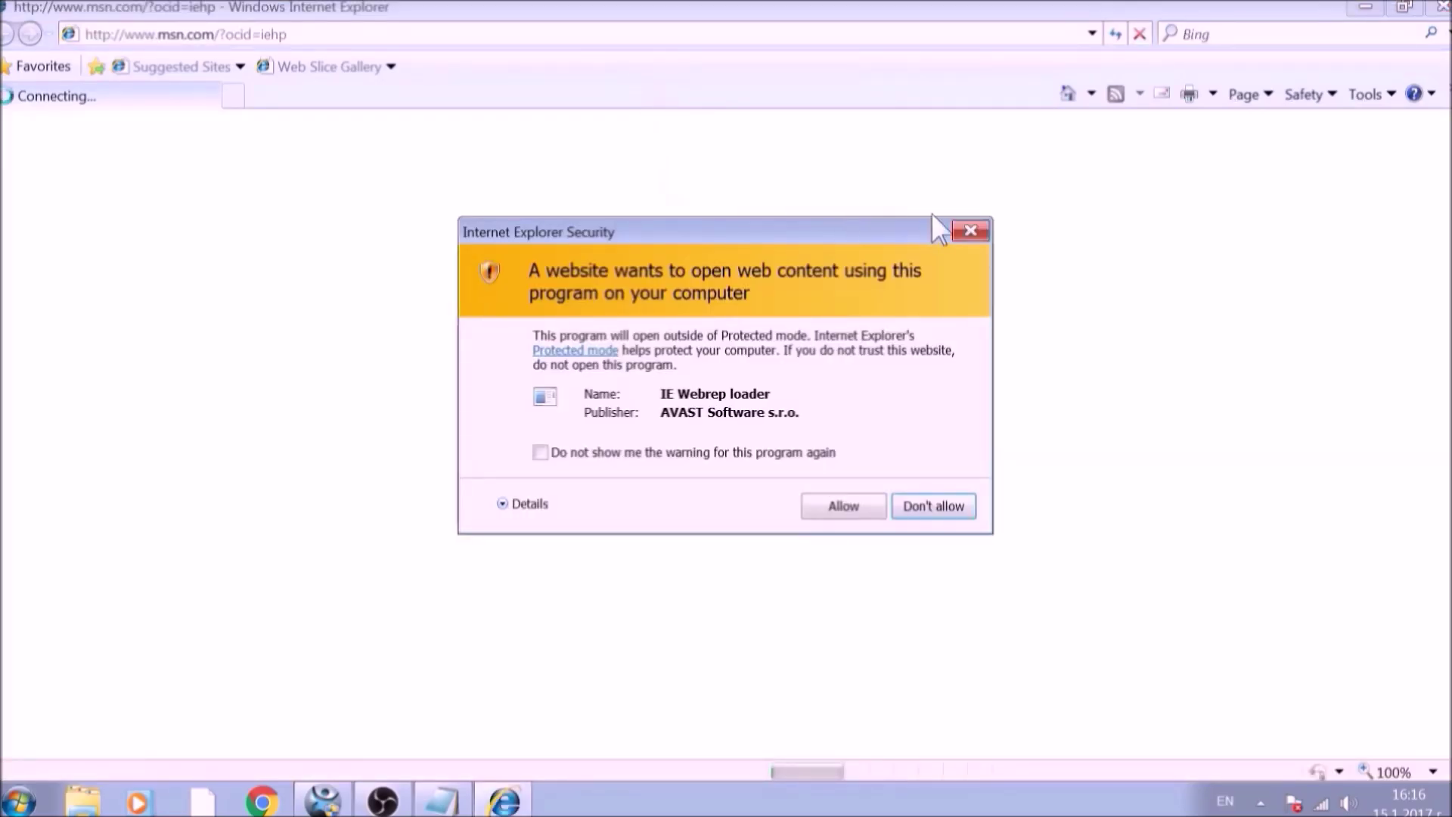
pyautogui.click(959, 229)
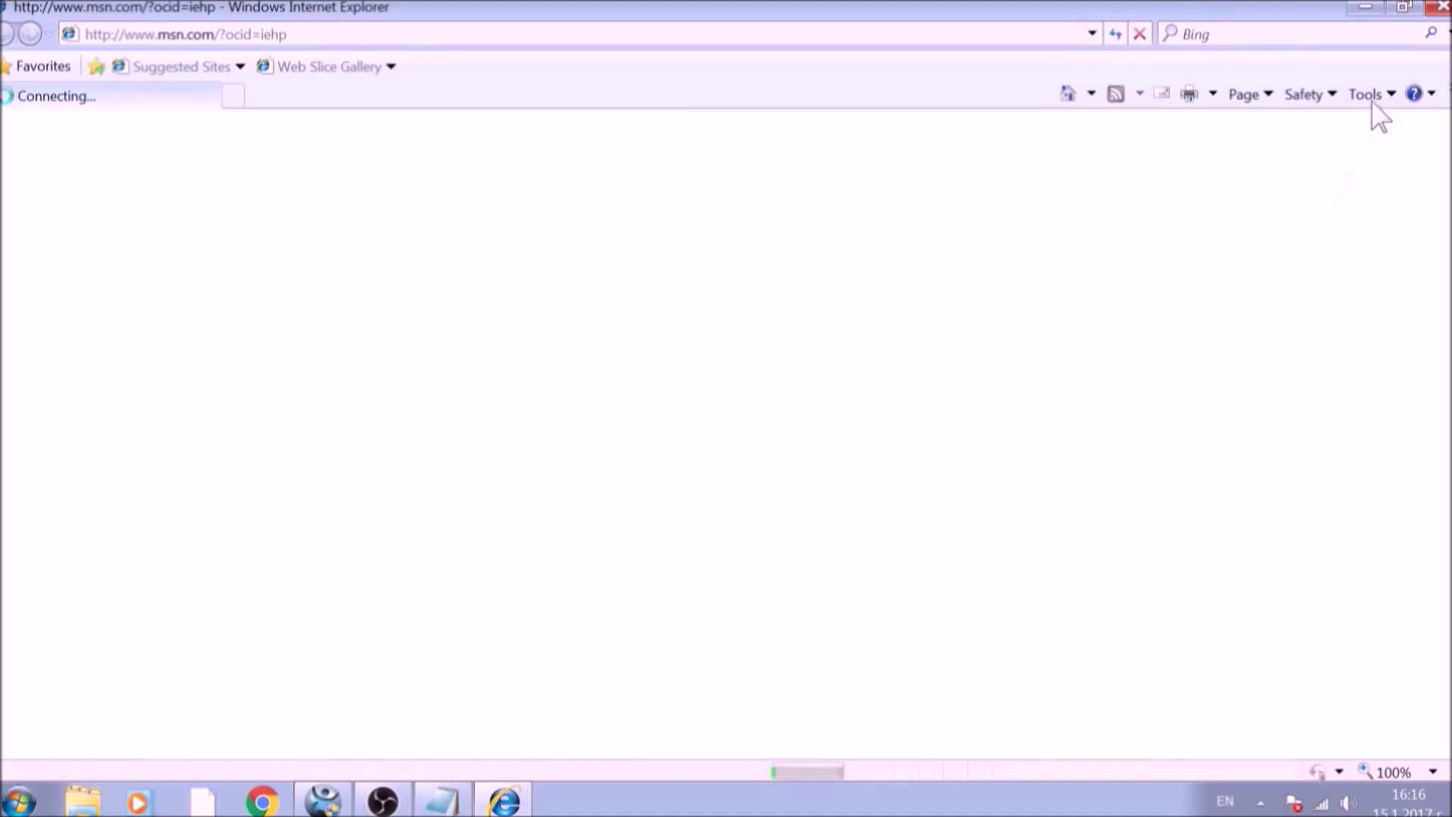
pyautogui.click(1368, 95)
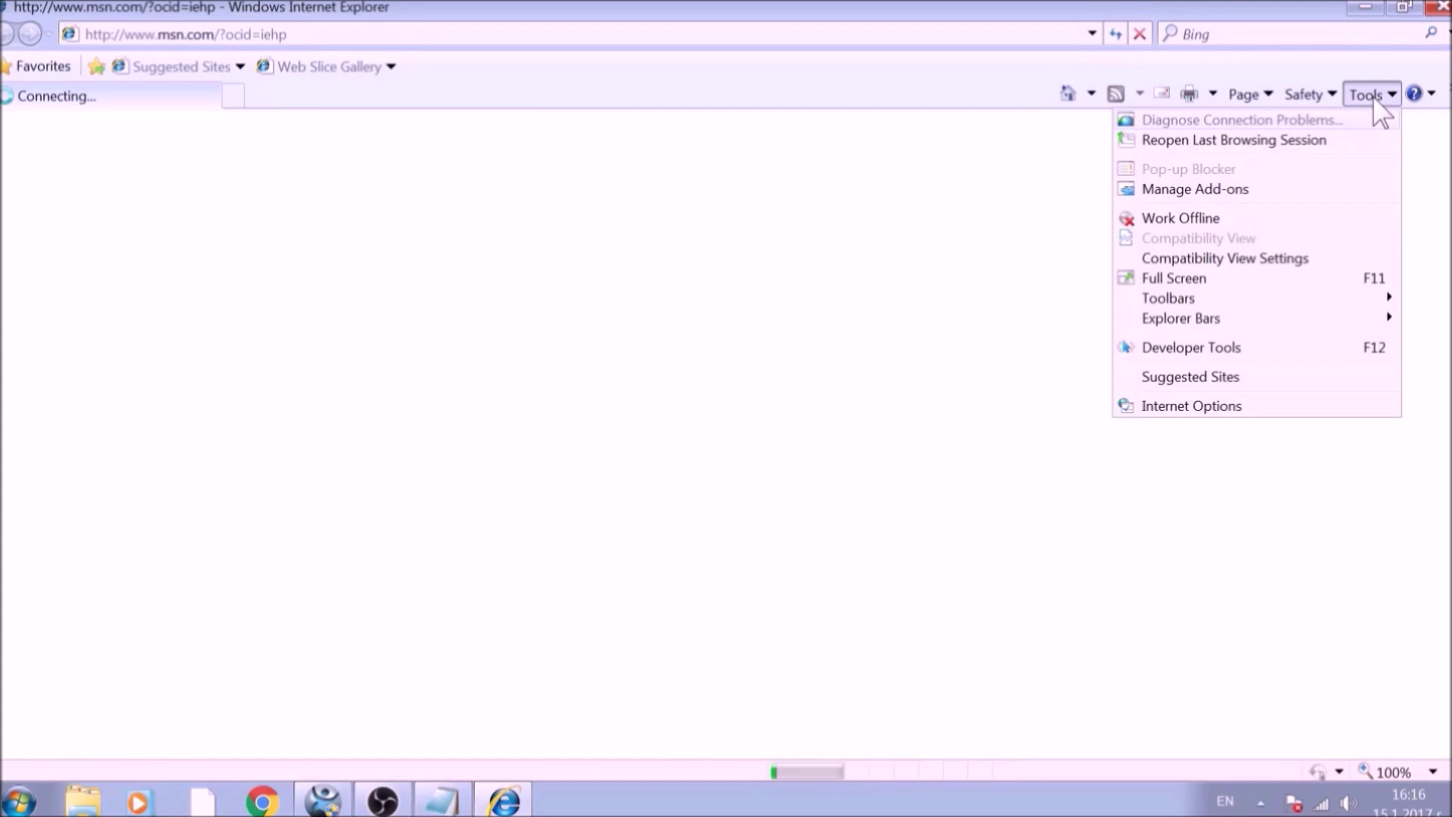
pyautogui.click(1233, 406)
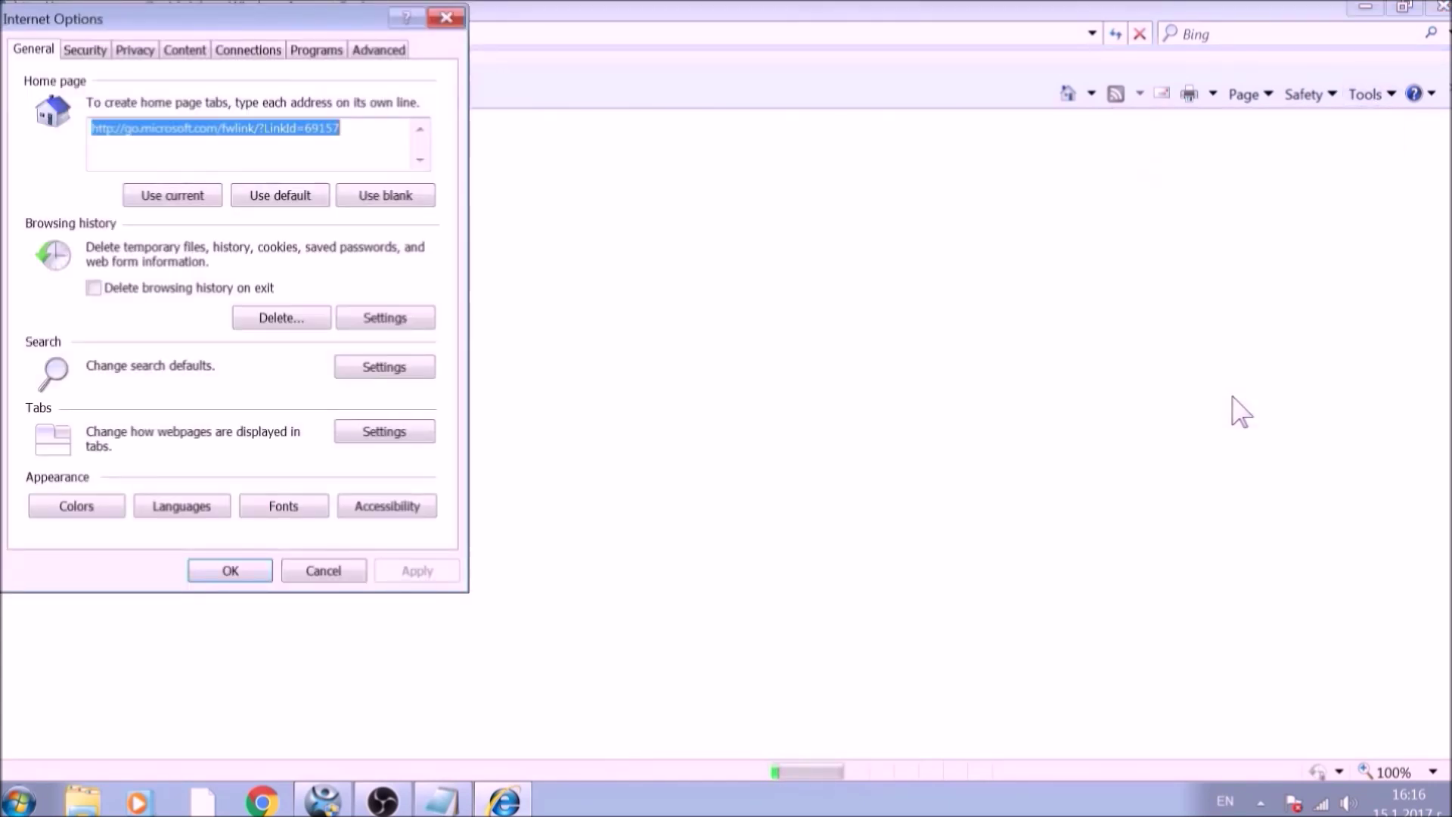
pyautogui.click(397, 198)
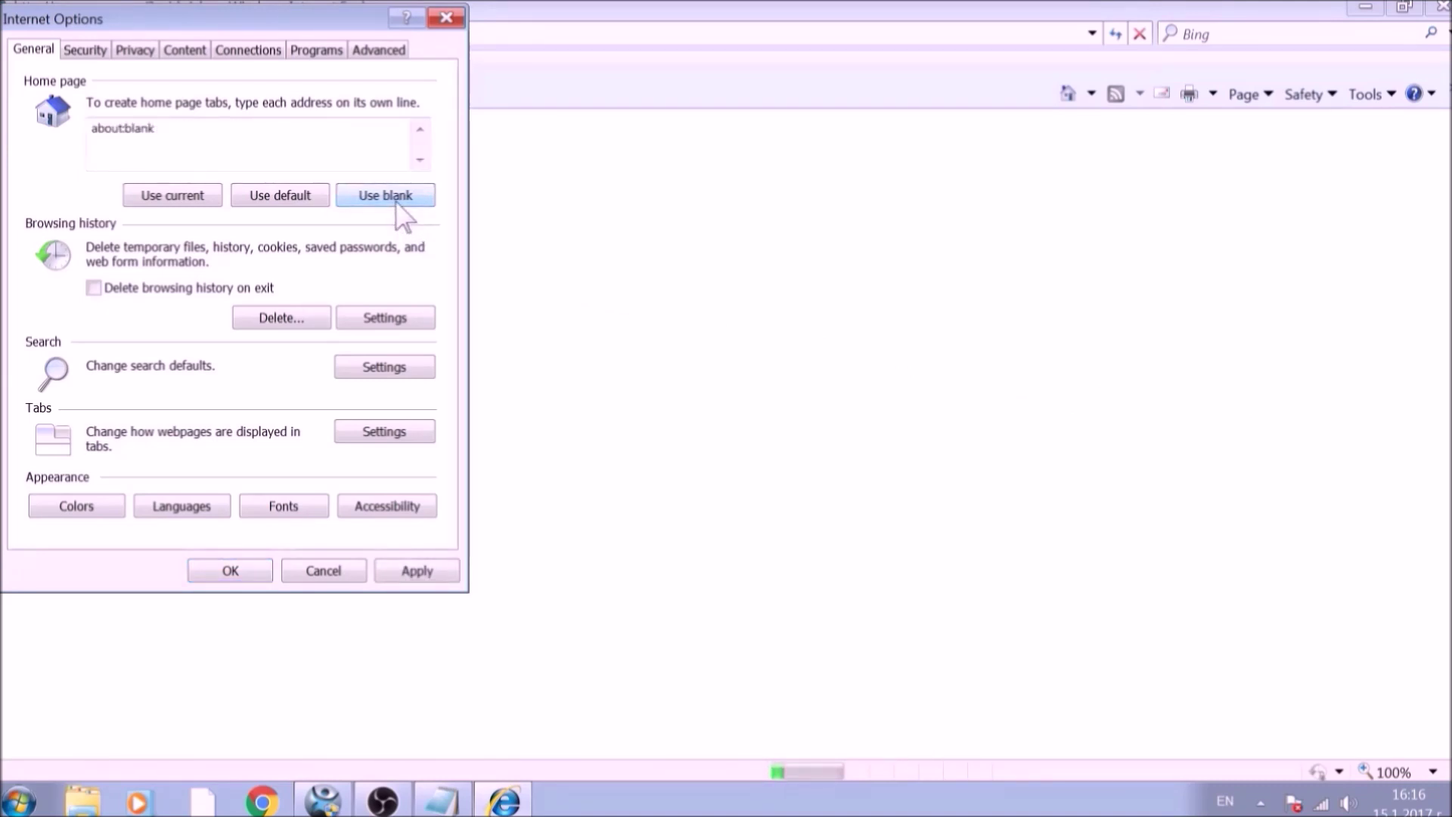
# Step: Reset Internet Explorer from the Advanced tab with Delete personal settings checked, then close it
pyautogui.click(379, 49)
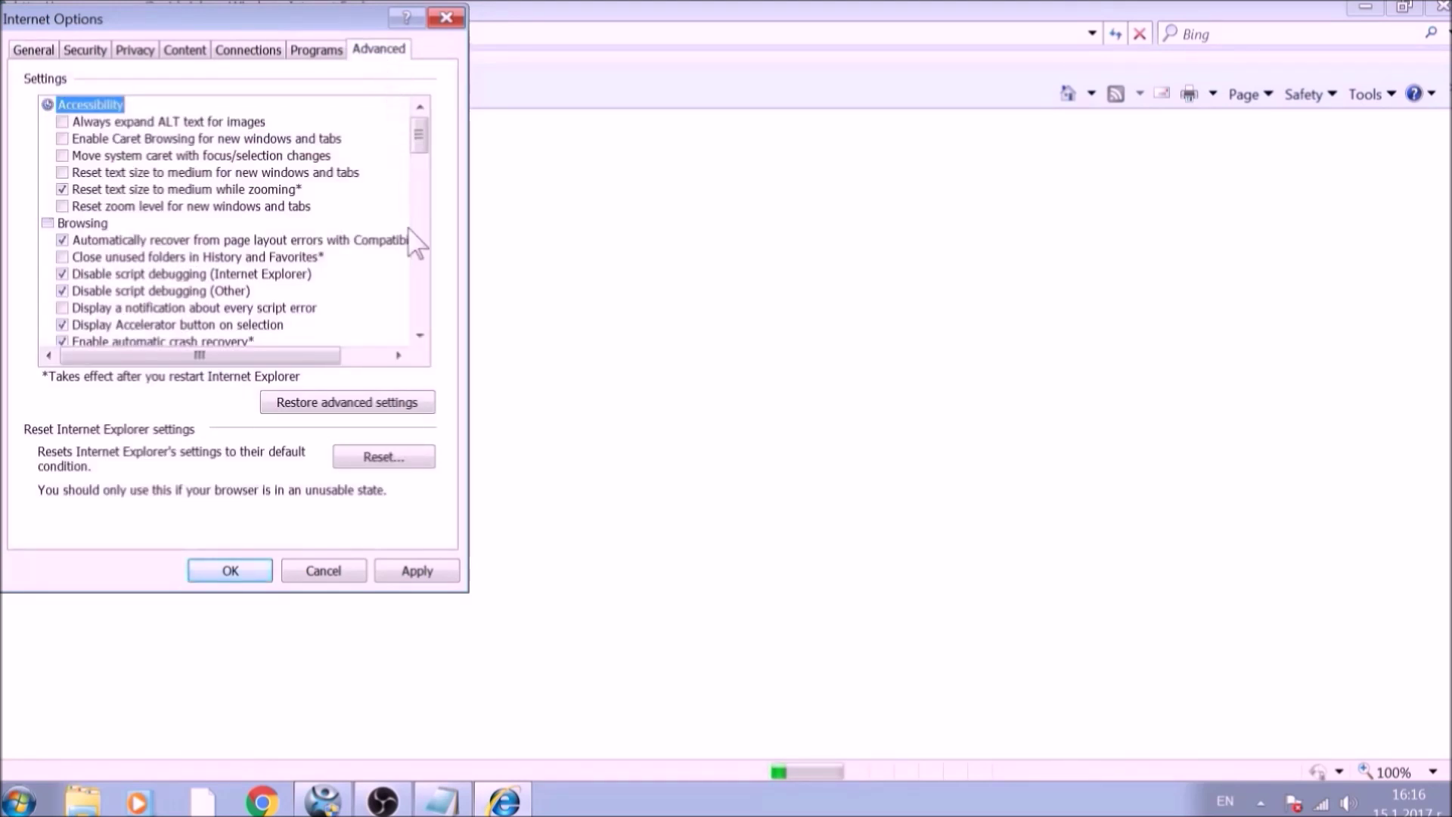
pyautogui.click(384, 457)
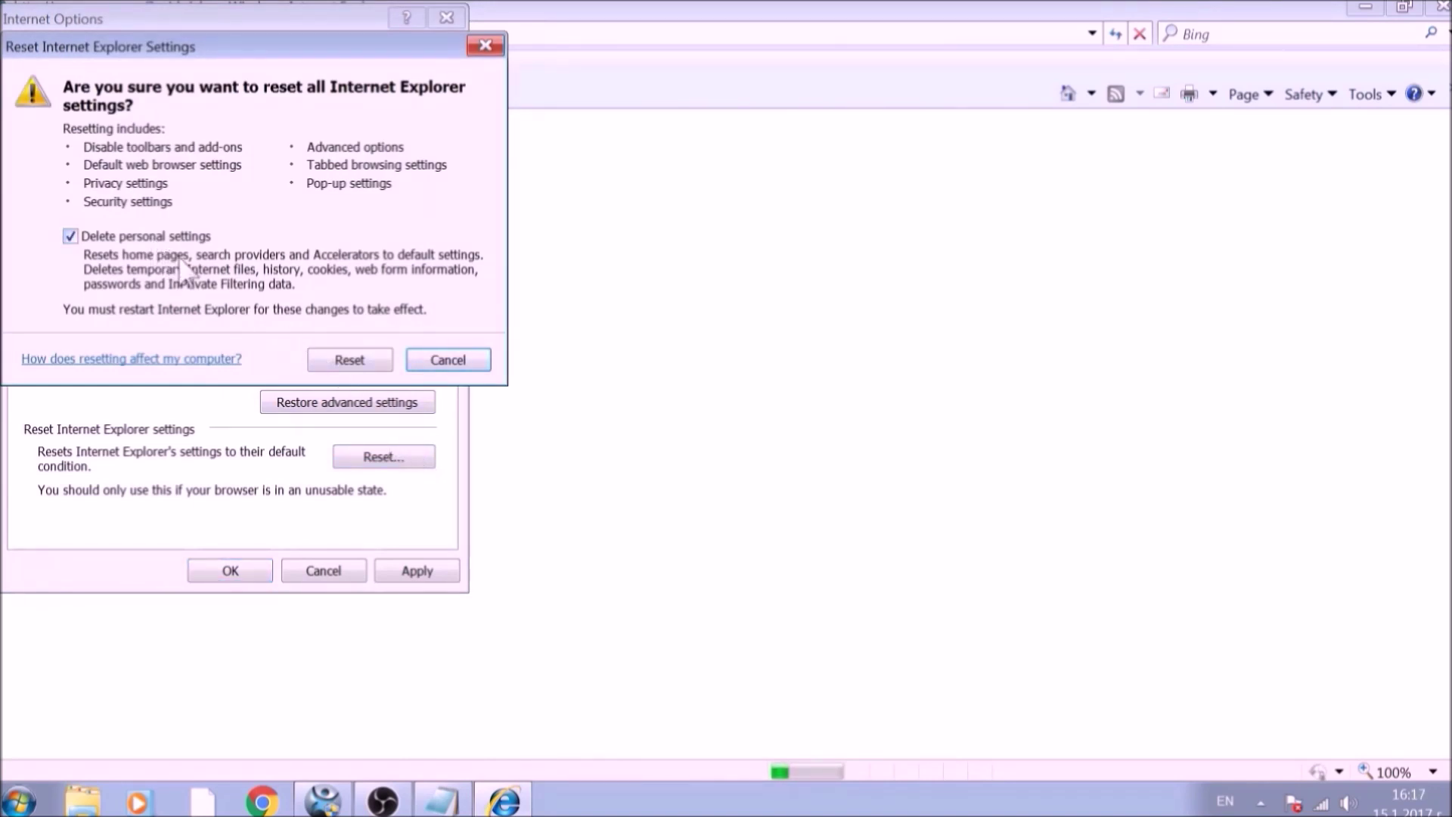
pyautogui.click(333, 361)
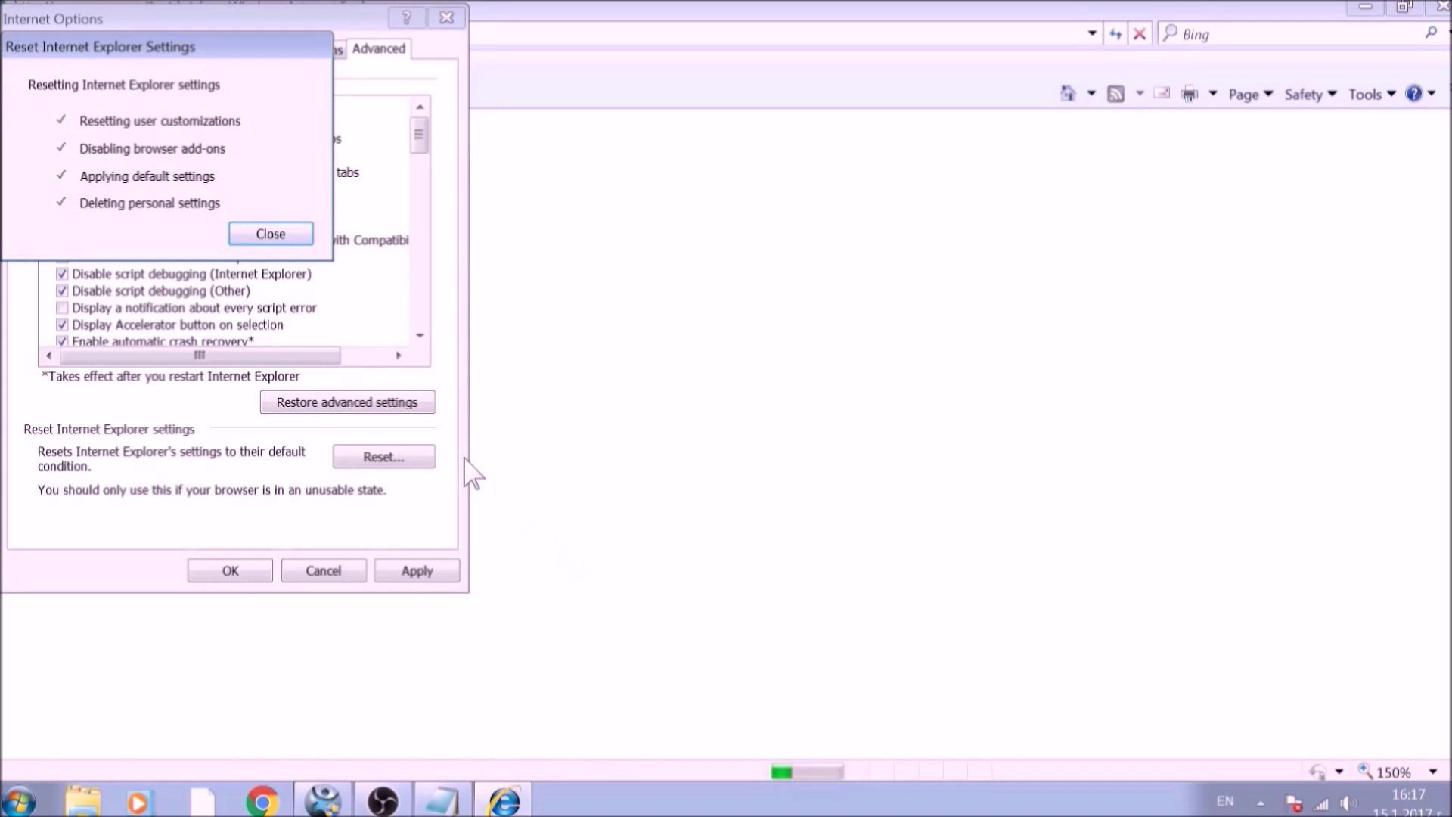
pyautogui.click(292, 234)
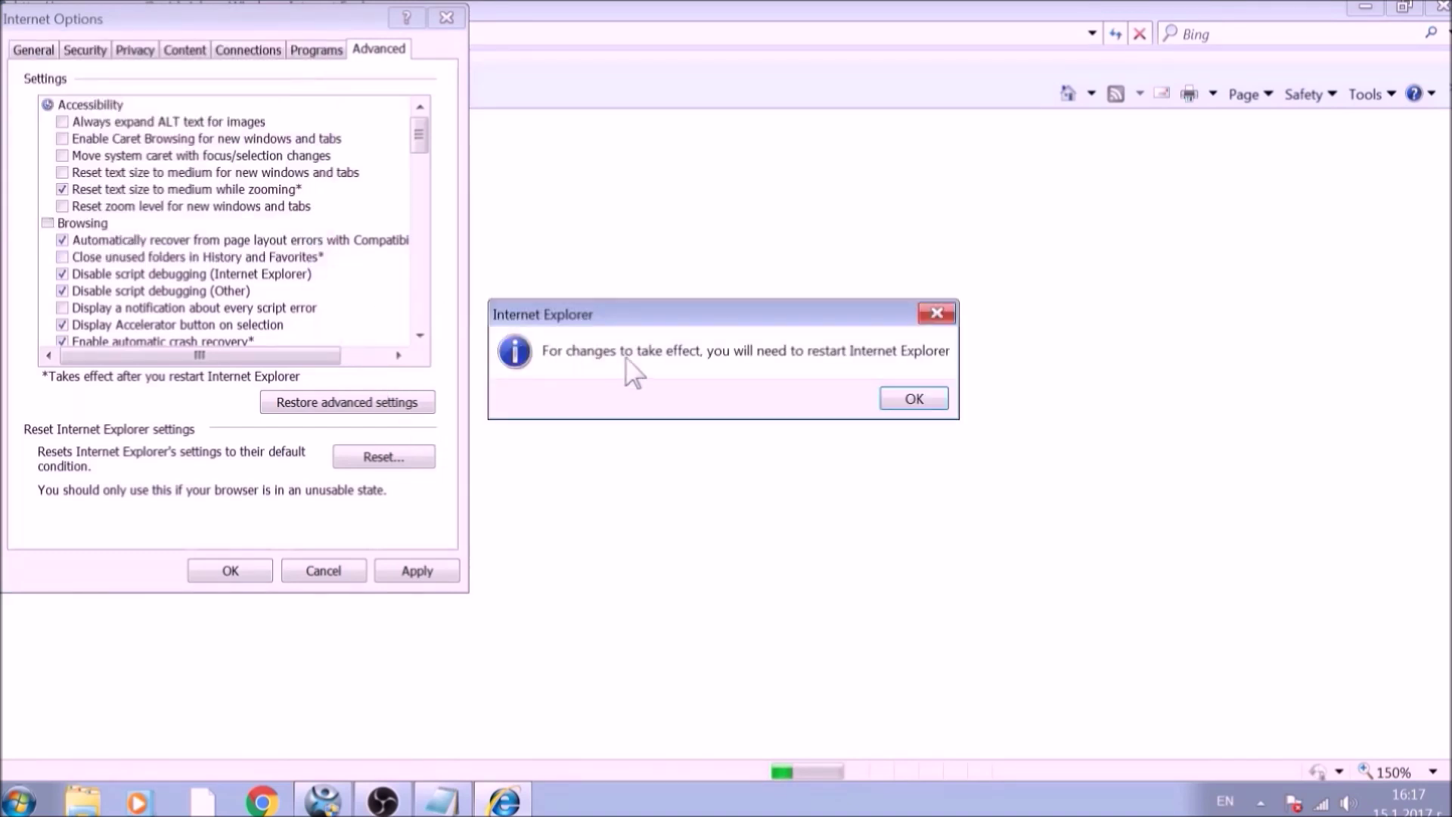
pyautogui.click(914, 400)
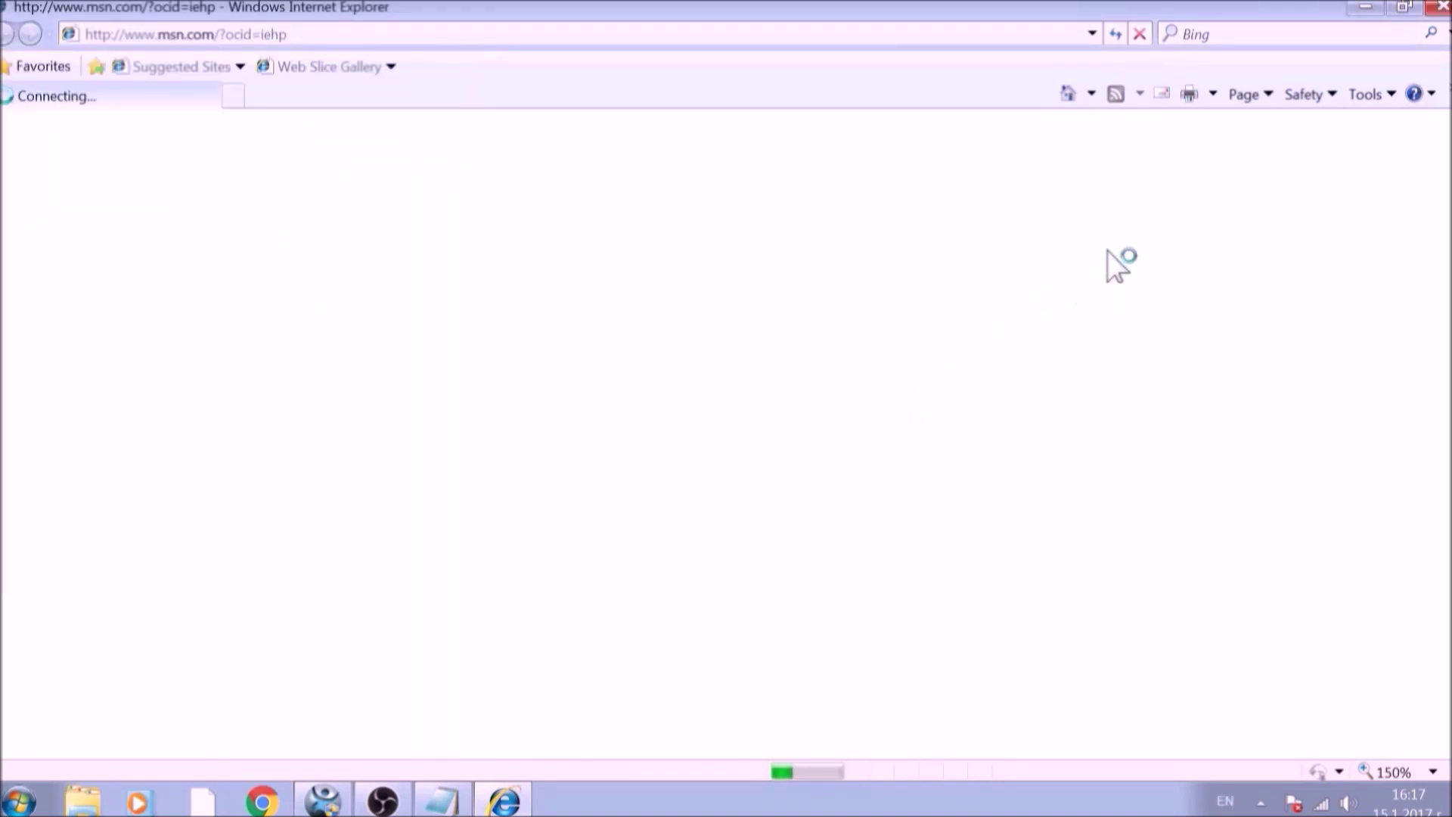
pyautogui.click(1441, 9)
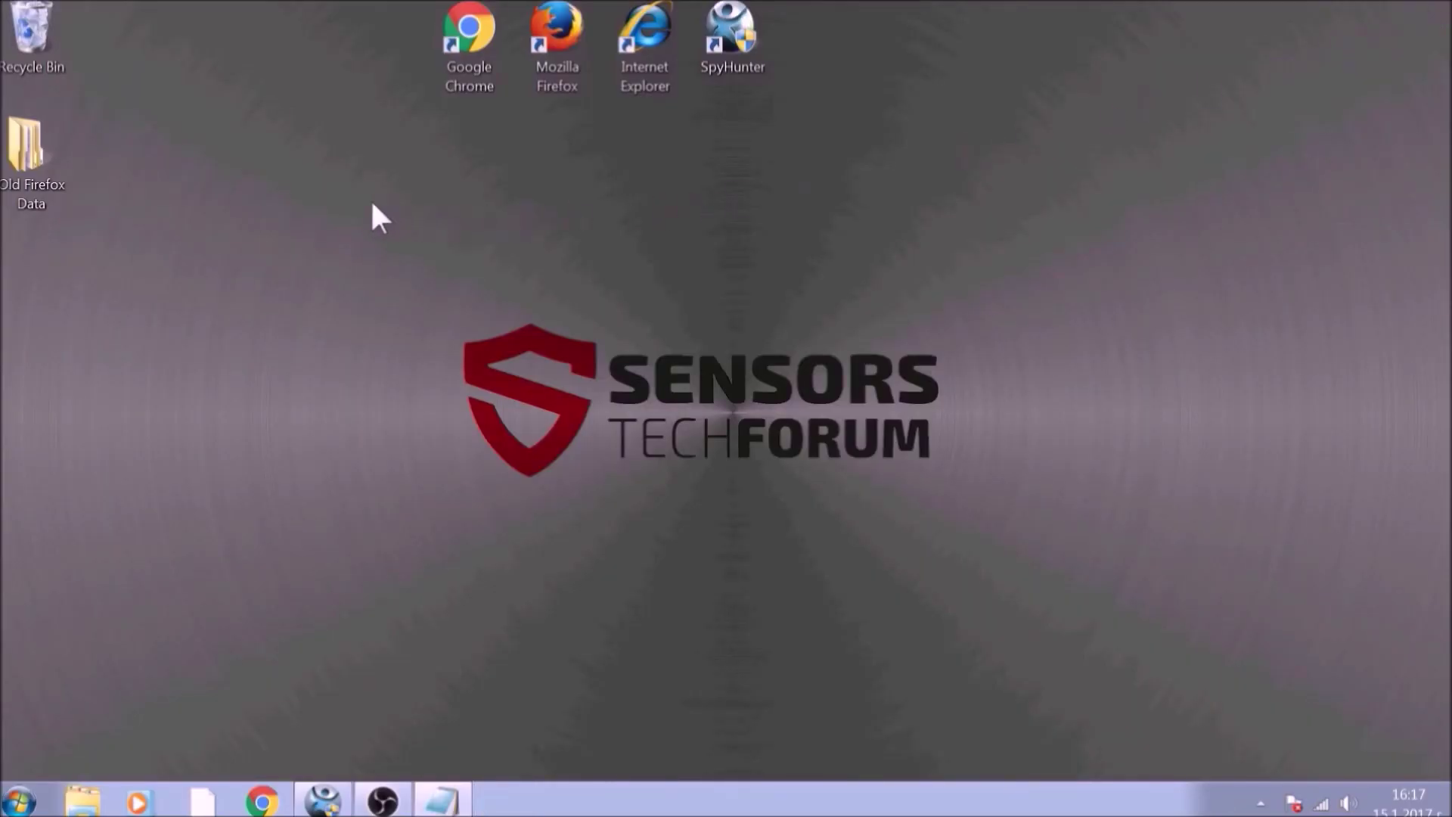
# Step: Open SpyHunter from the taskbar and launch a Quick Scan with Scan Computer Now!
pyautogui.moveTo(339, 224); pyautogui.dragTo(1110, 579)
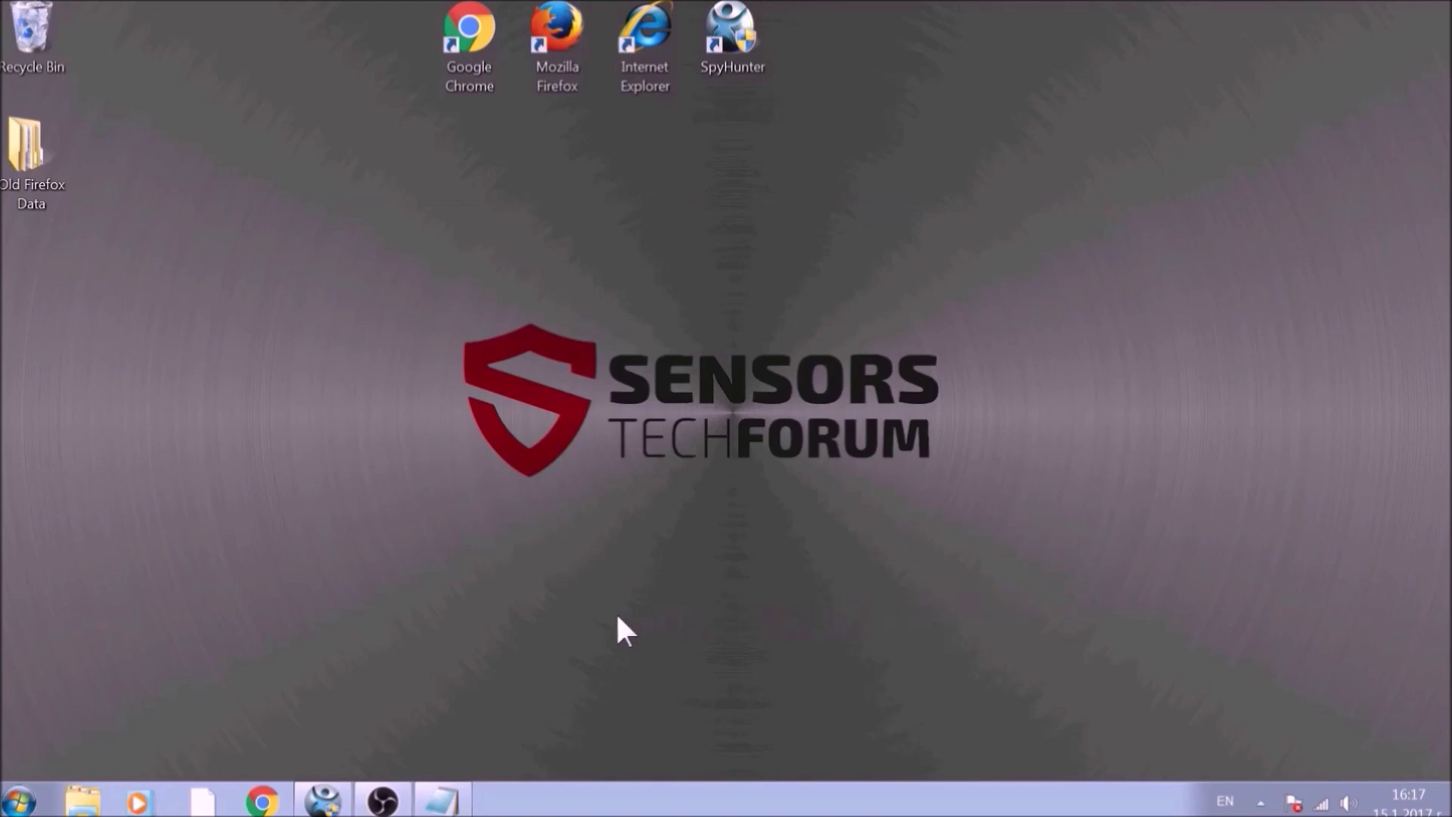
pyautogui.click(325, 800)
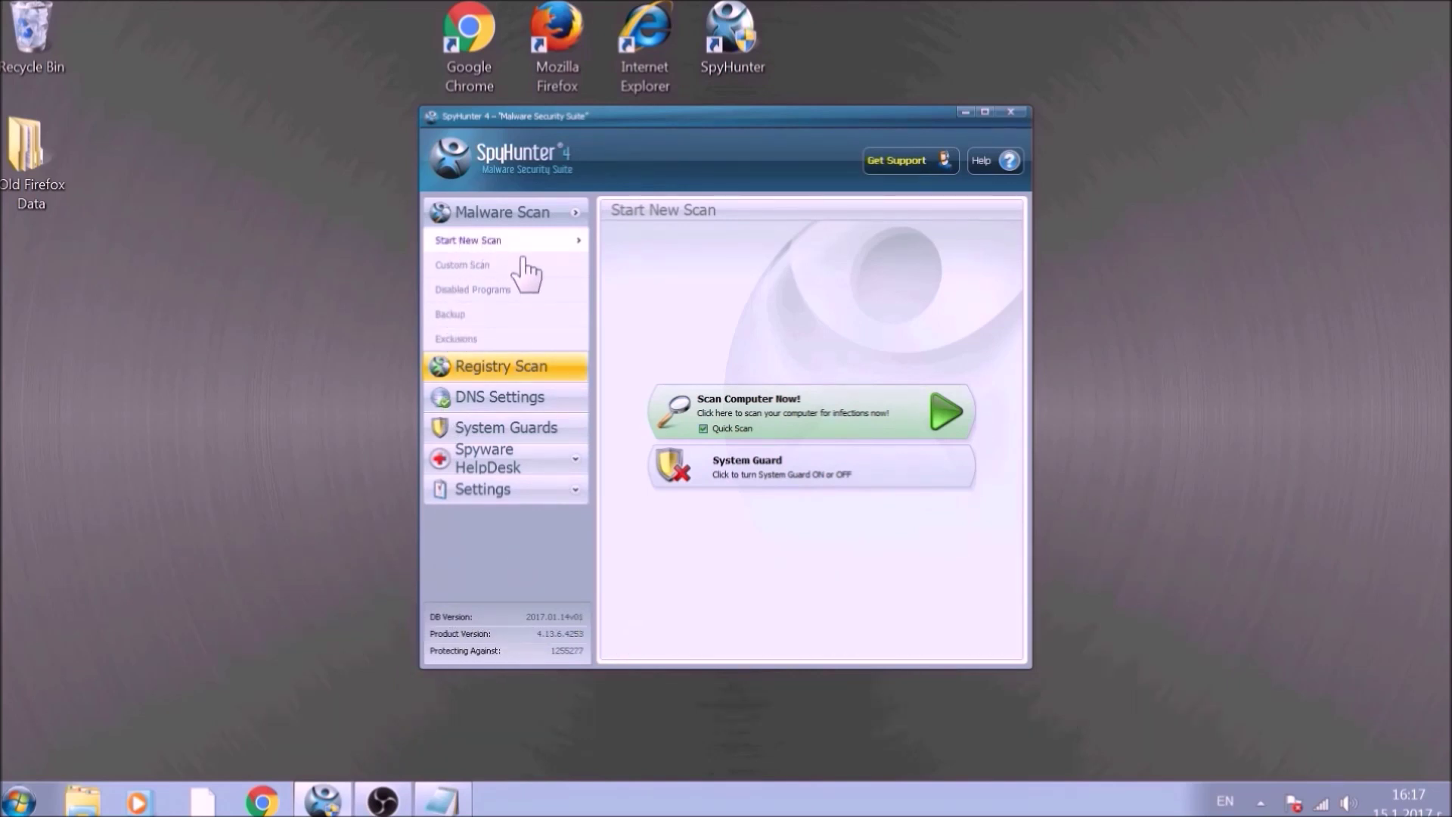
pyautogui.click(759, 405)
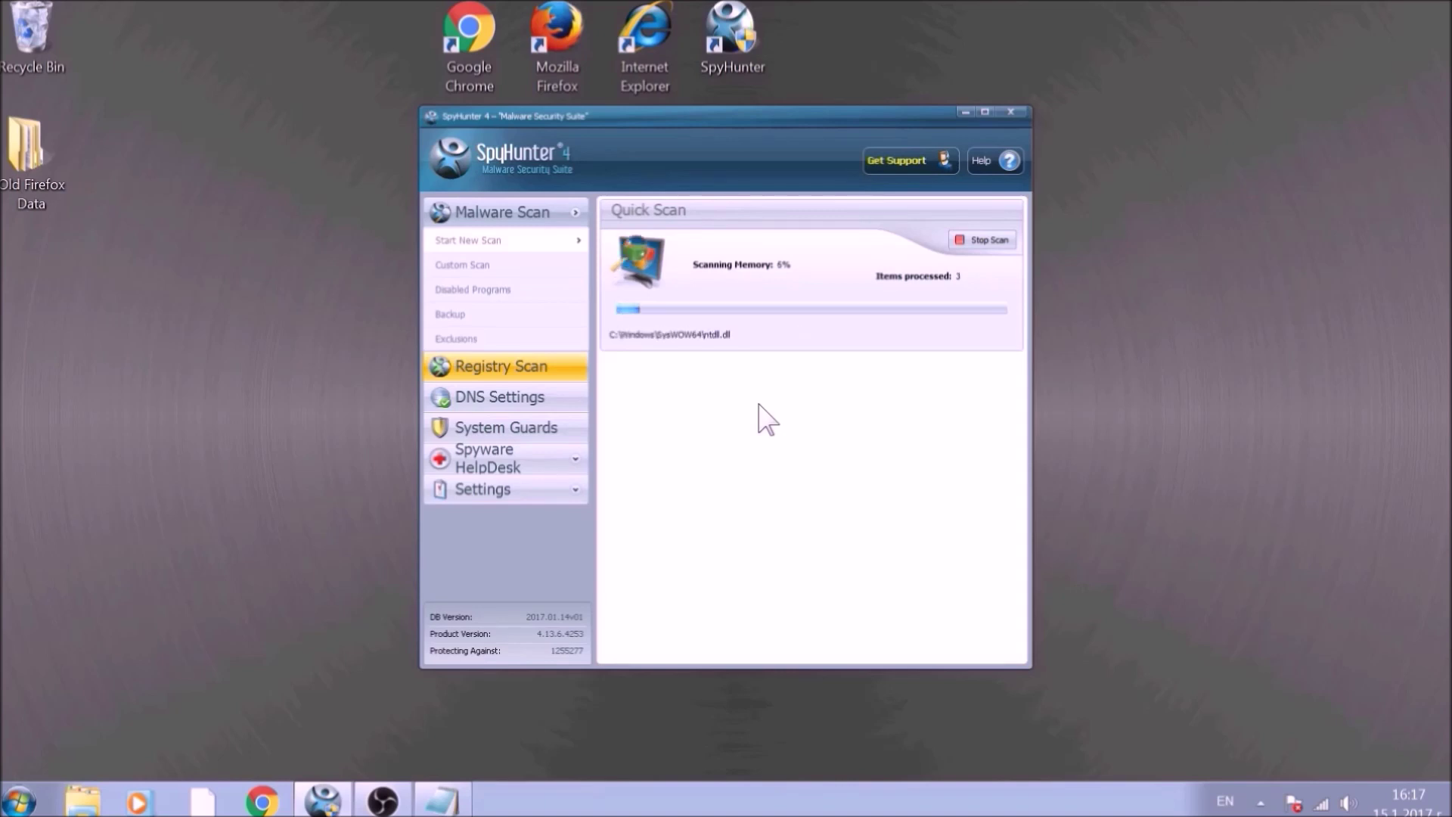